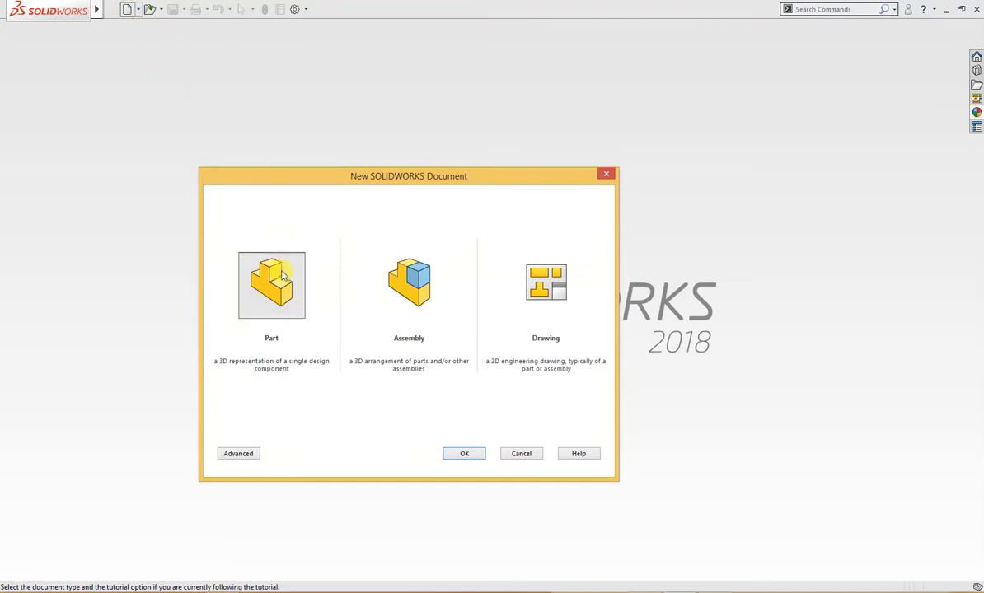
Create a new part document and start a sketch on the Top Plane.
left_click(466, 453)
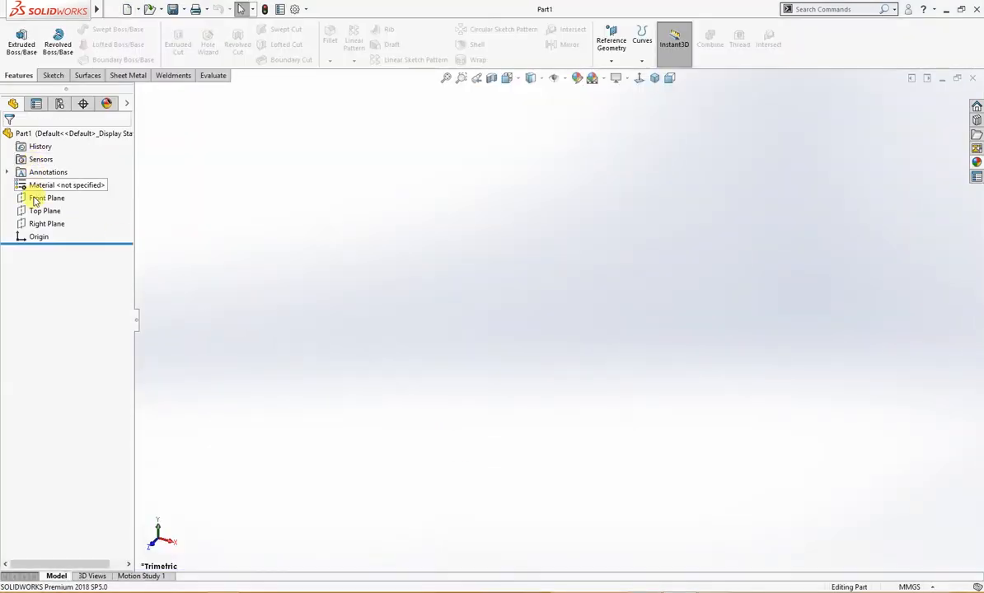
left_click(45, 211)
left_click(45, 193)
Sketch a center rectangle from the origin, about 86 mm high and wider than it is high.
right_click_drag(216, 220, 272, 229)
right_click_drag(421, 288, 318, 285)
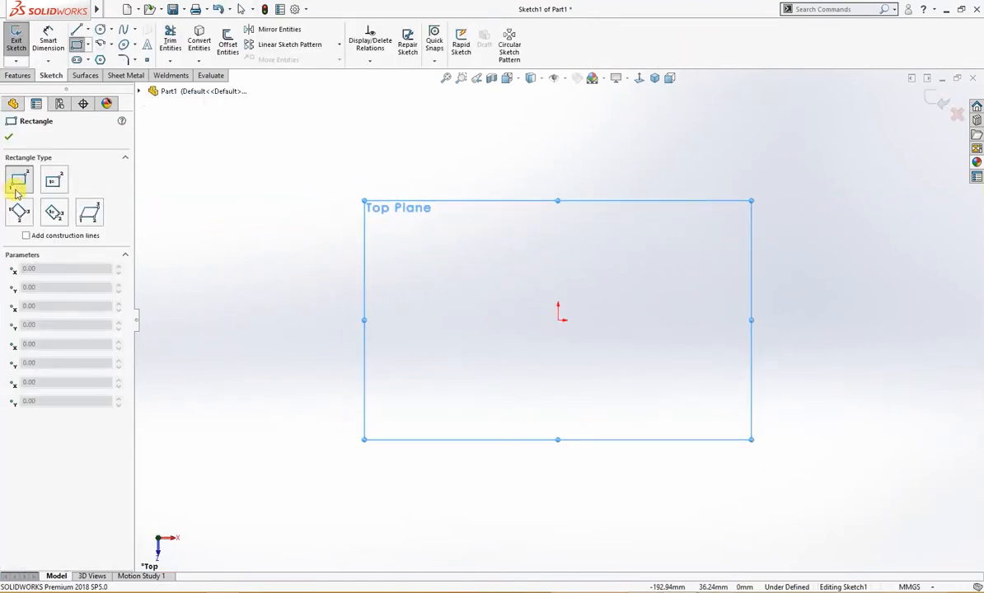
left_click(53, 180)
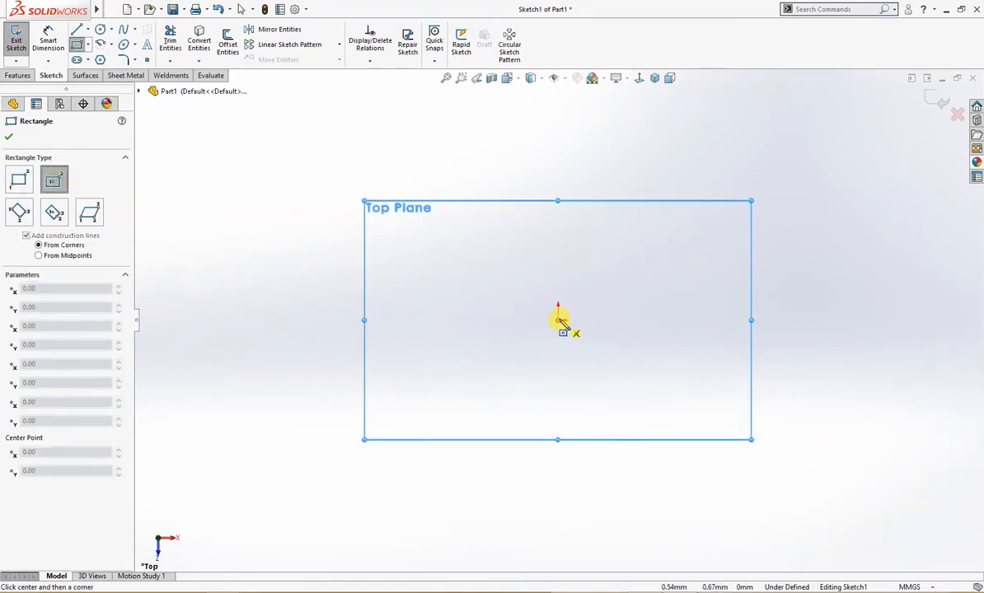
left_click(559, 322)
left_click(696, 228)
Check the depth in the reference isometric drawing and dimension the rectangle's vertical side as 50 mm.
right_click_drag(751, 345, 752, 257)
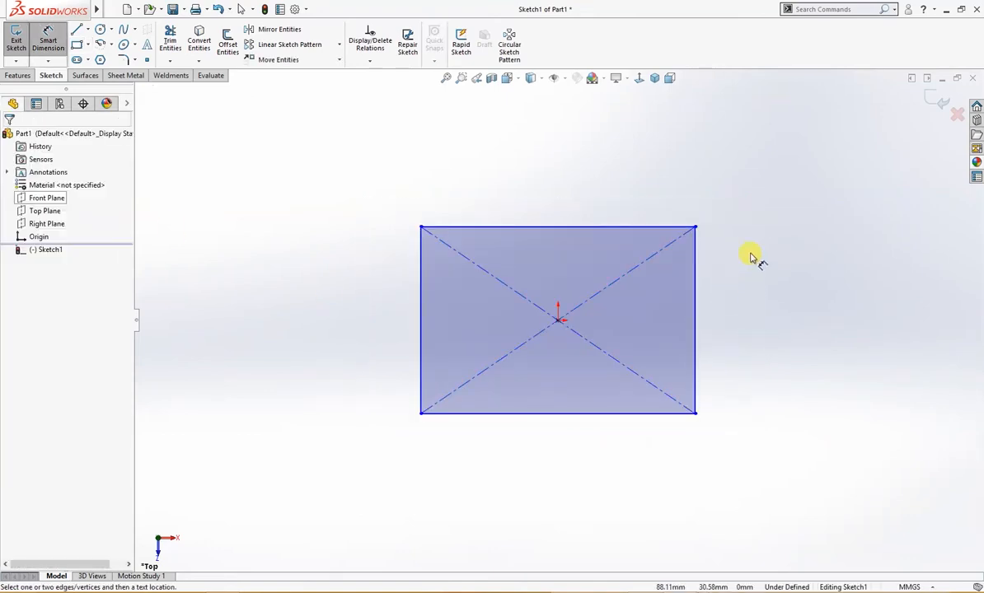
left_click(697, 315)
left_click(747, 318)
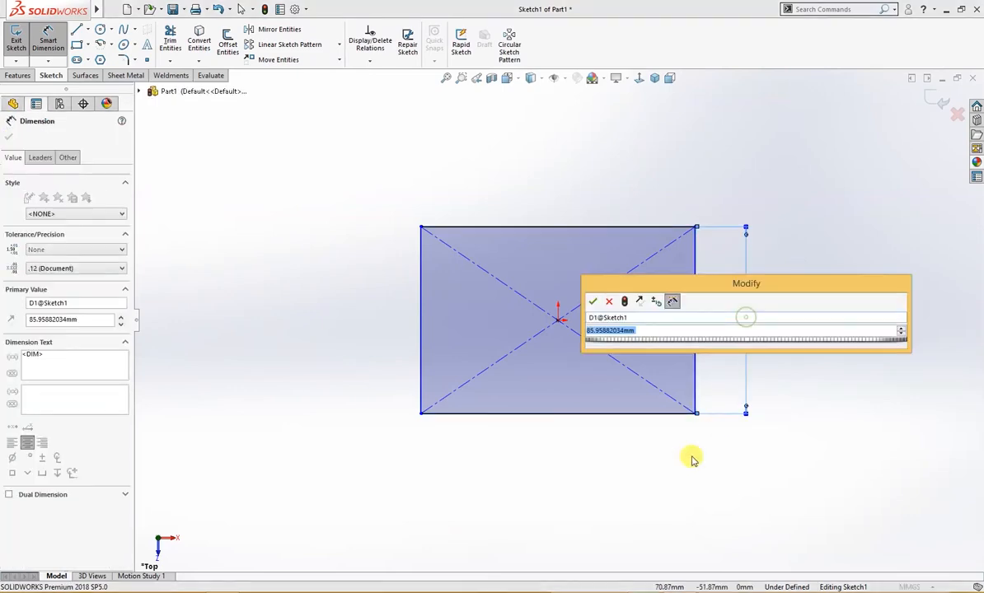
left_click(645, 591)
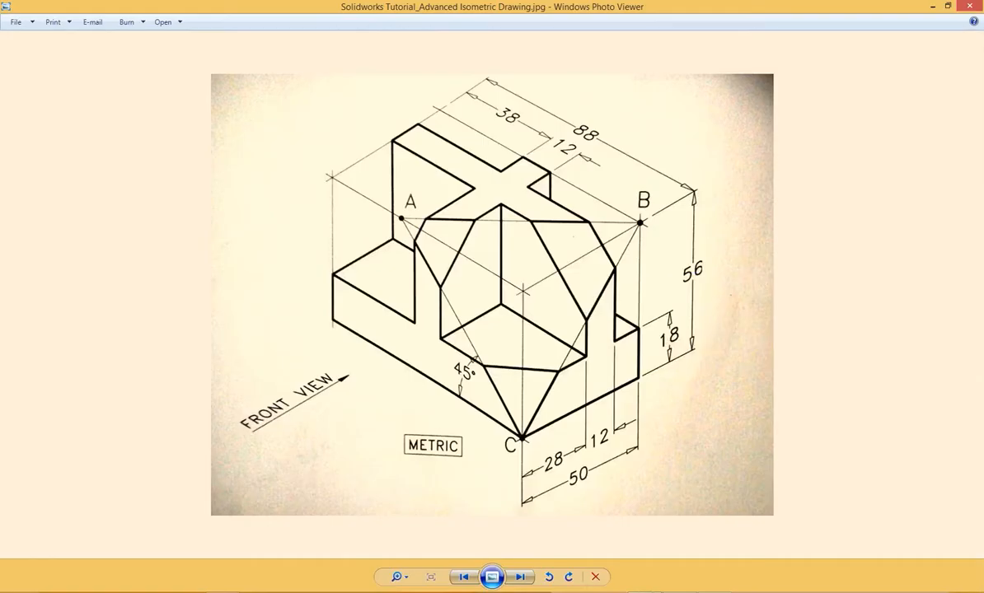
left_click(643, 587)
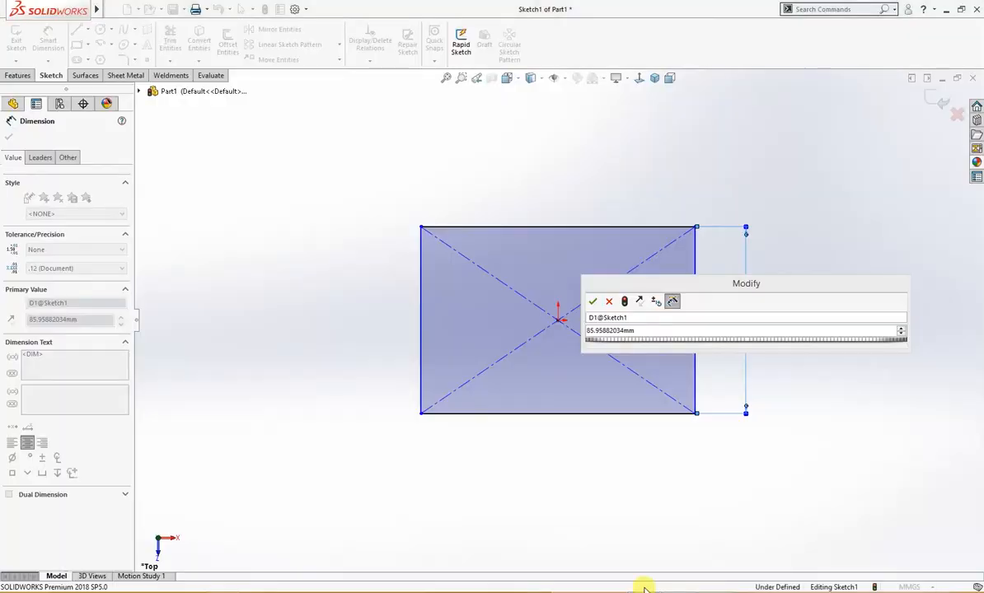
type("50")
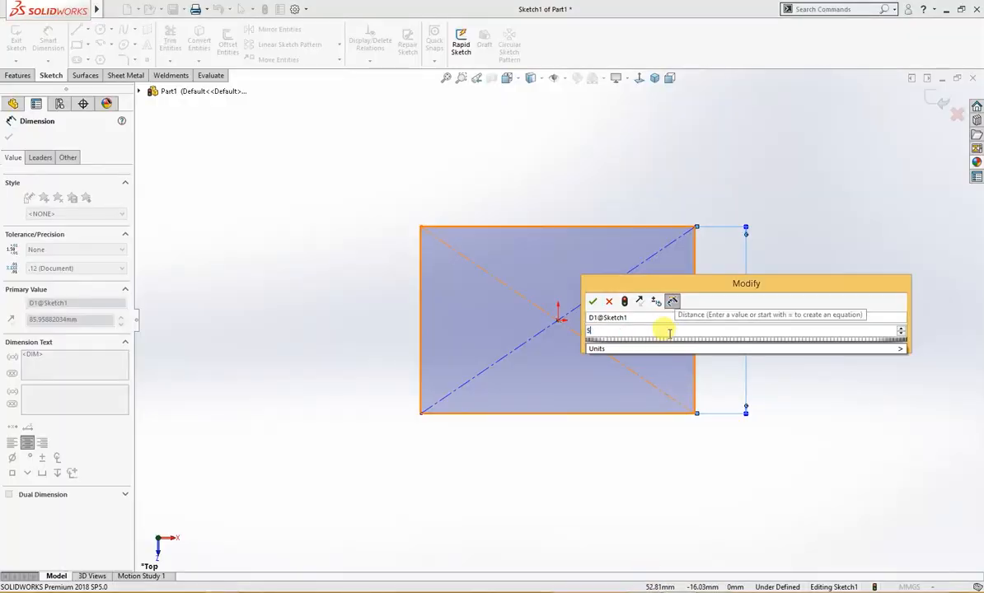
key("Return")
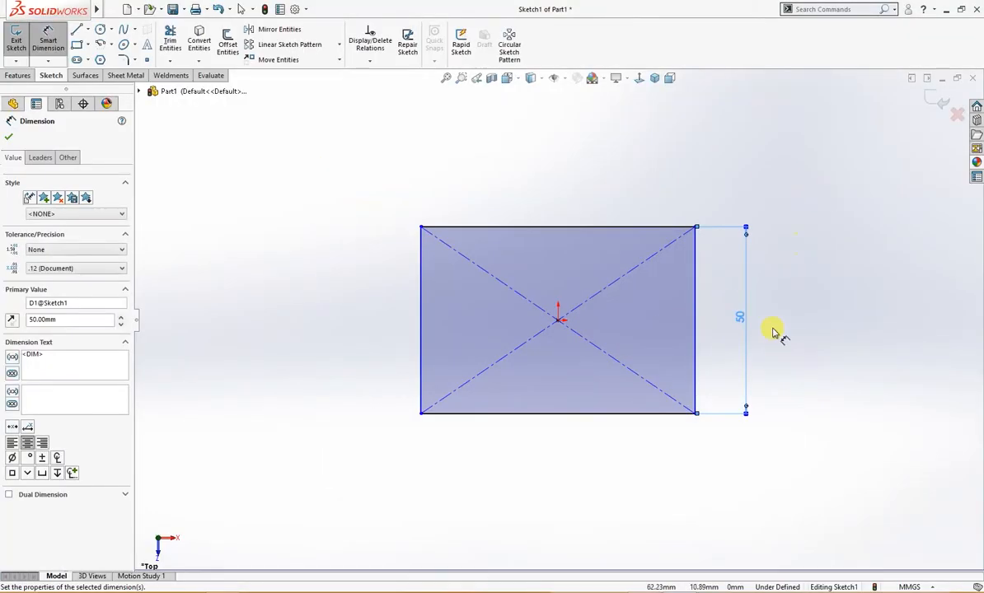
Dimension the rectangle's horizontal side as 88 mm and check it against the reference drawing.
left_click(617, 413)
left_click(583, 449)
type("88")
key("Return")
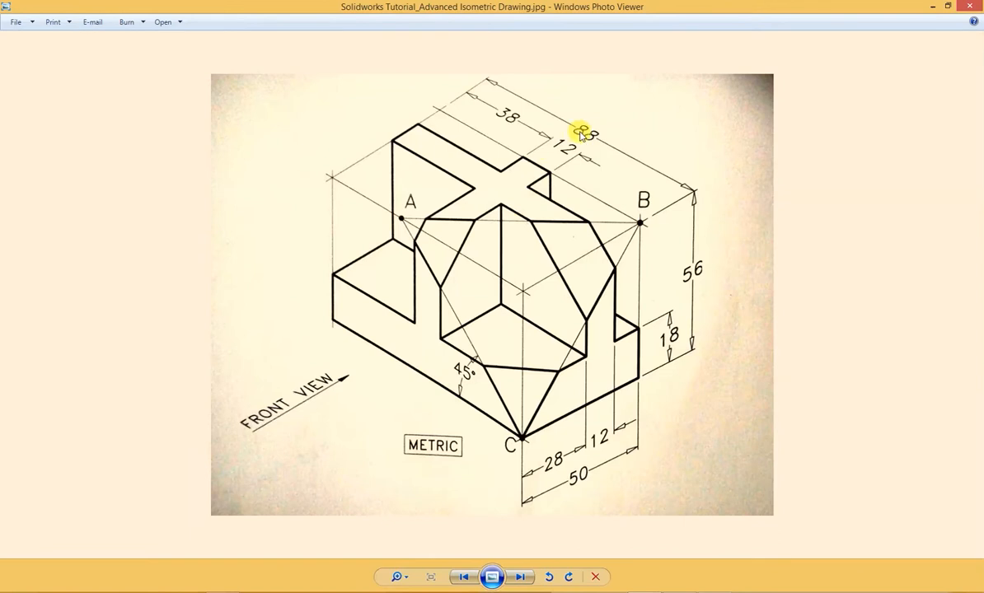
left_click(651, 528)
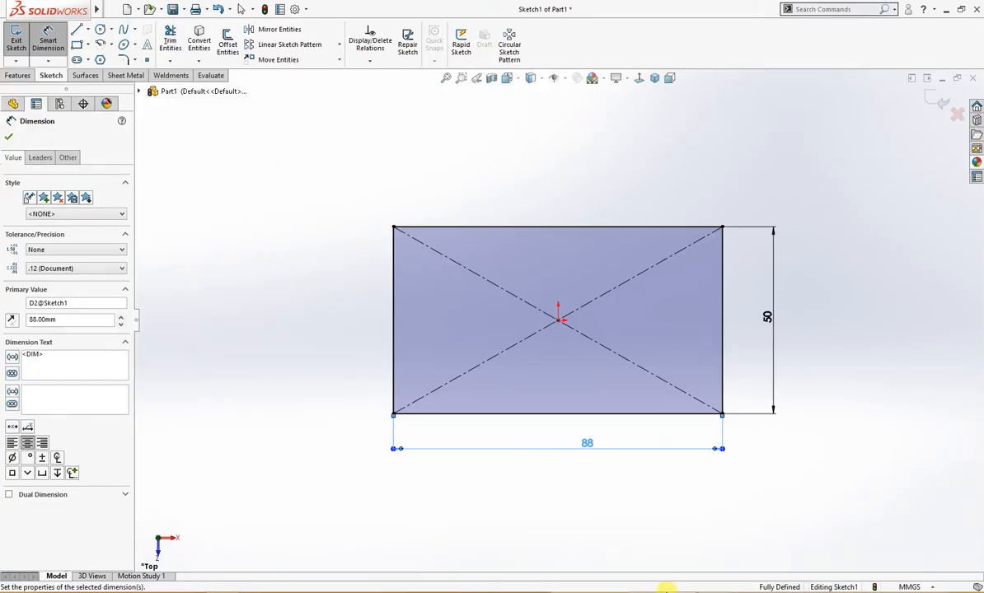
Extrude the rectangle as a blind boss 18 mm deep.
right_click_drag(343, 241, 343, 302)
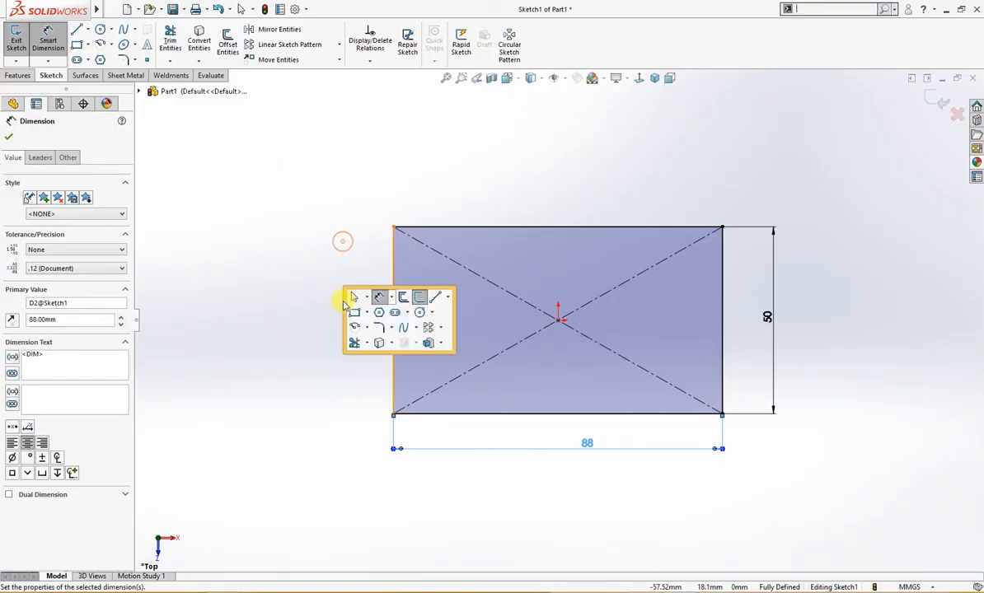
left_click(427, 343)
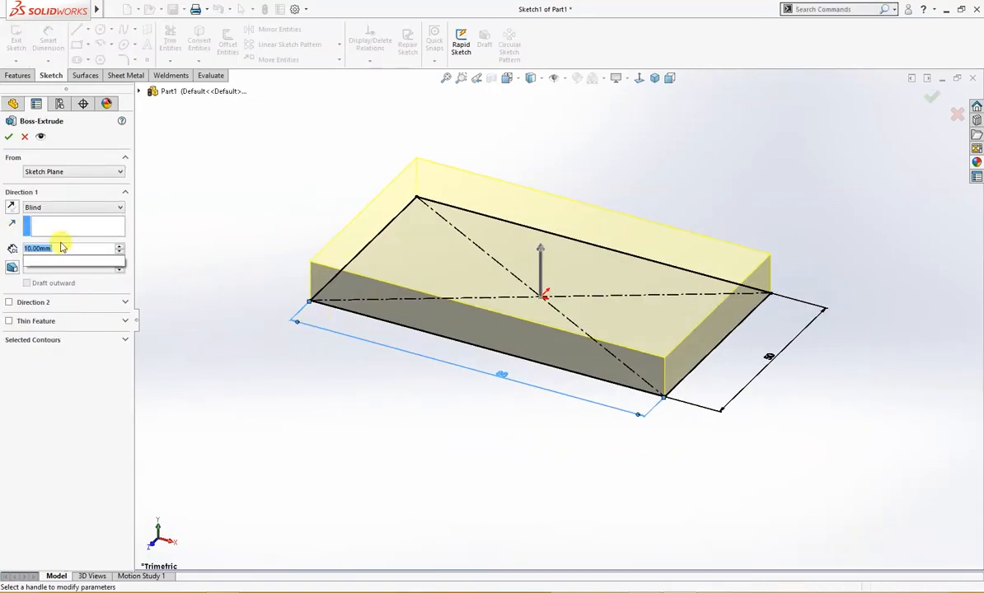
type("18")
key("Return")
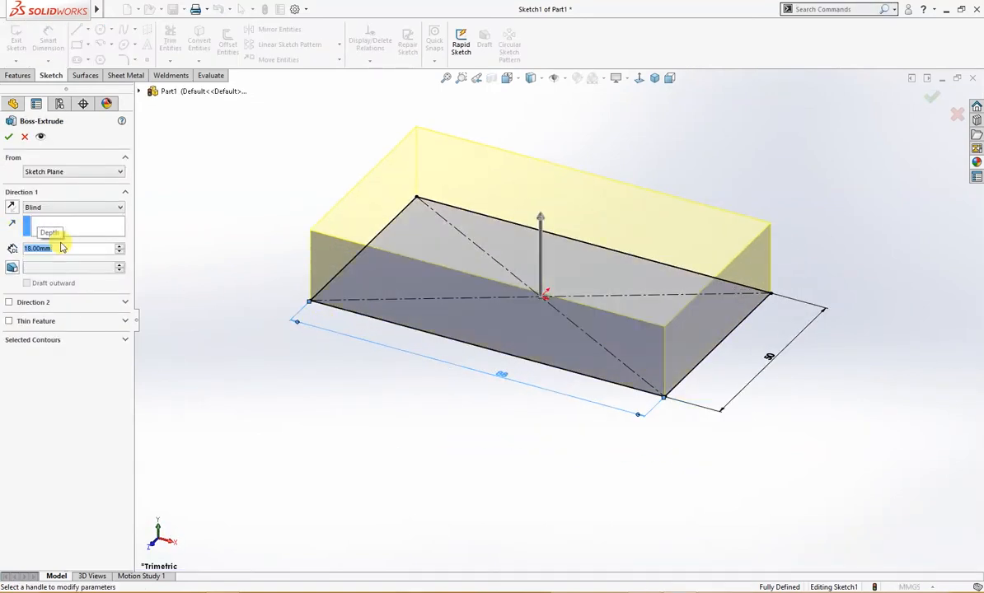
left_click(9, 137)
Start a sketch on the block's top face and draw one horizontal and one vertical centerline, each spanning the face from edge to edge.
left_click(495, 213)
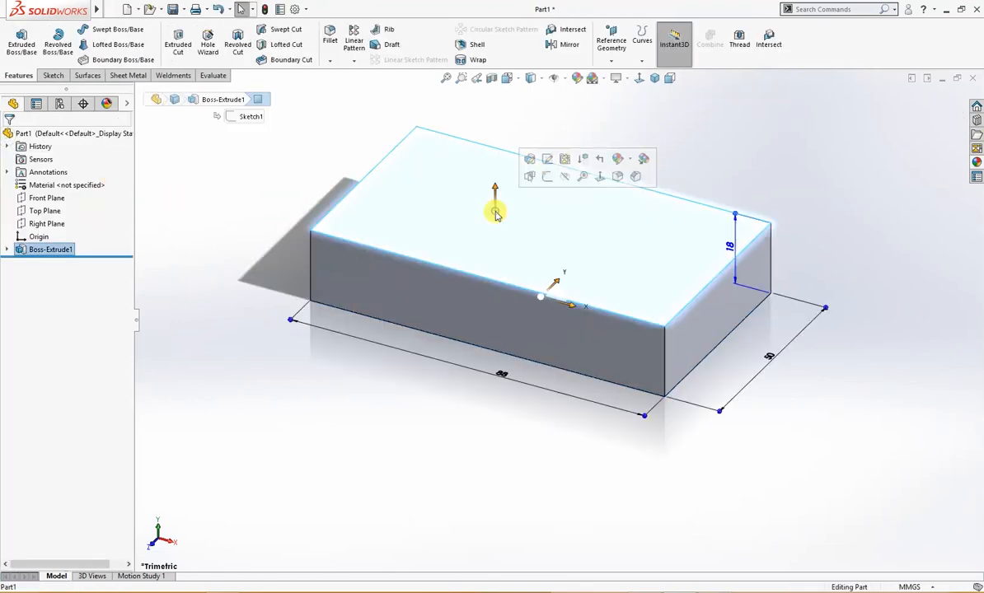
left_click(528, 175)
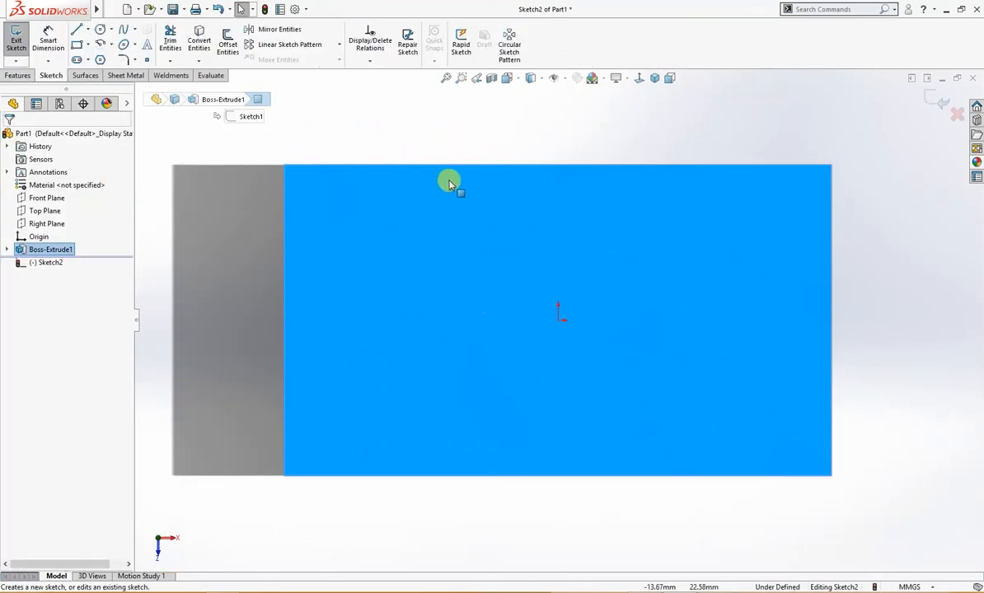
right_click_drag(310, 121, 279, 147)
left_click(284, 268)
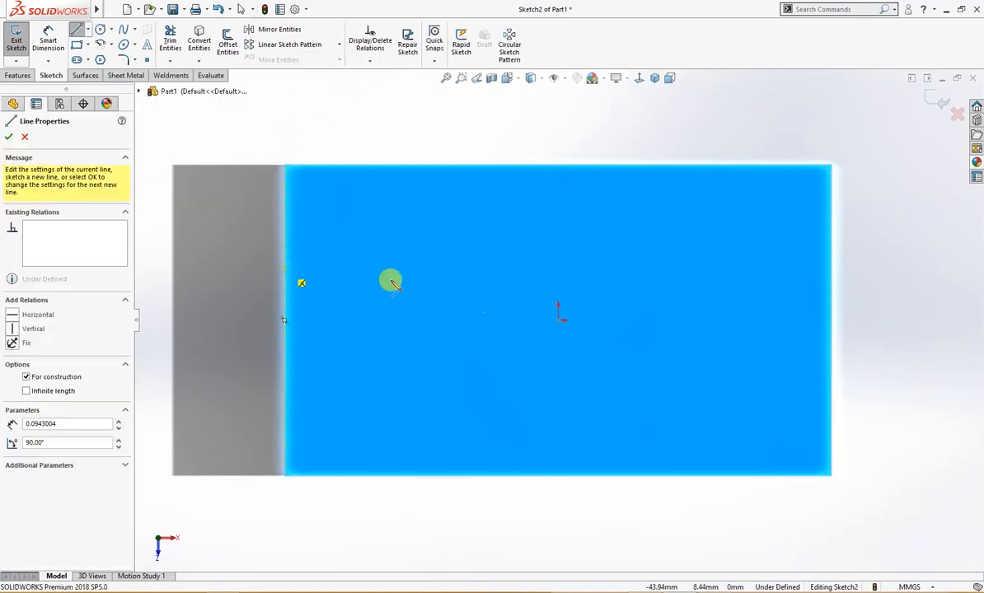
left_click(830, 268)
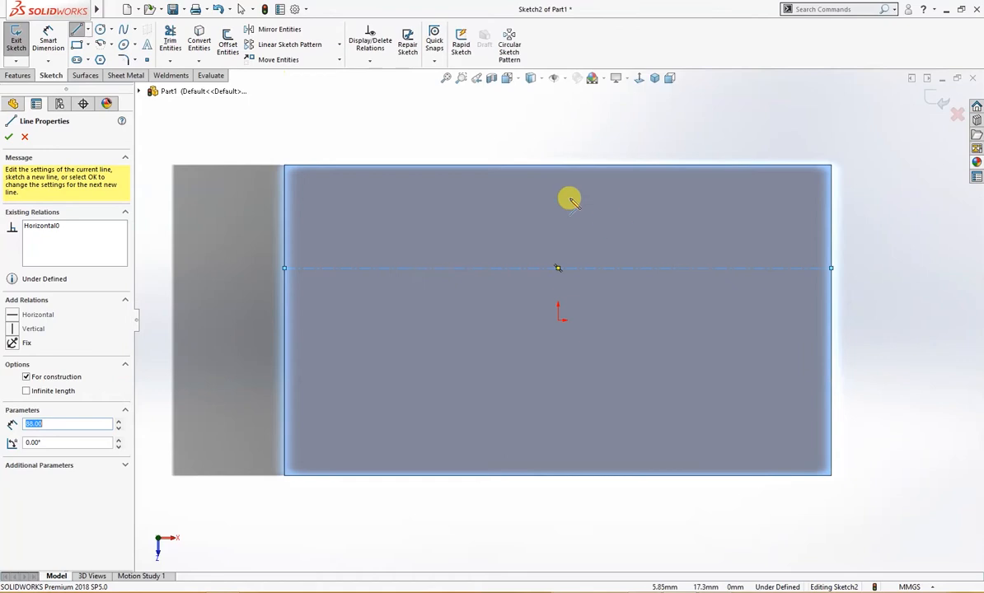
left_click(498, 165)
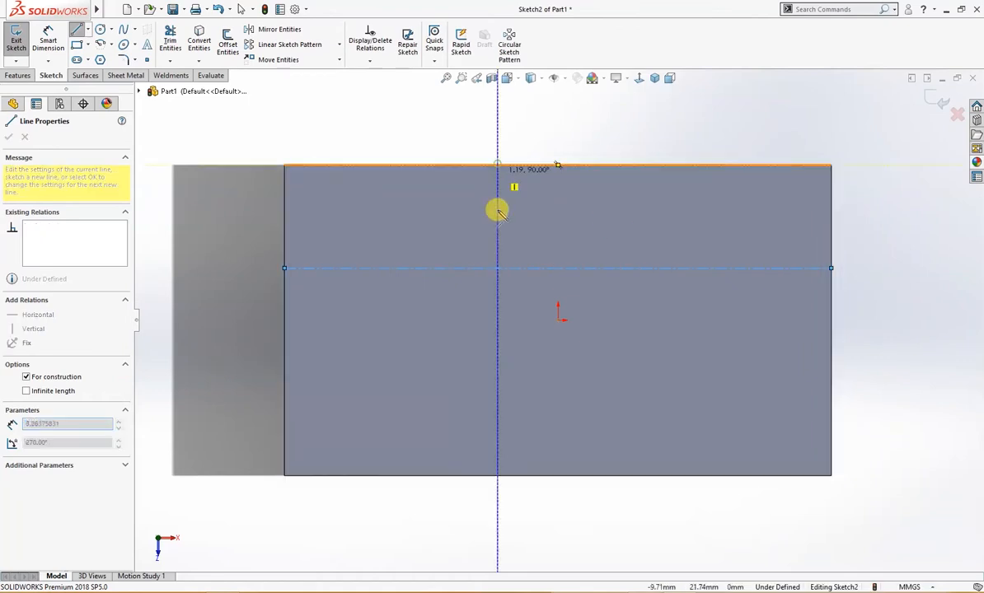
left_click(498, 475)
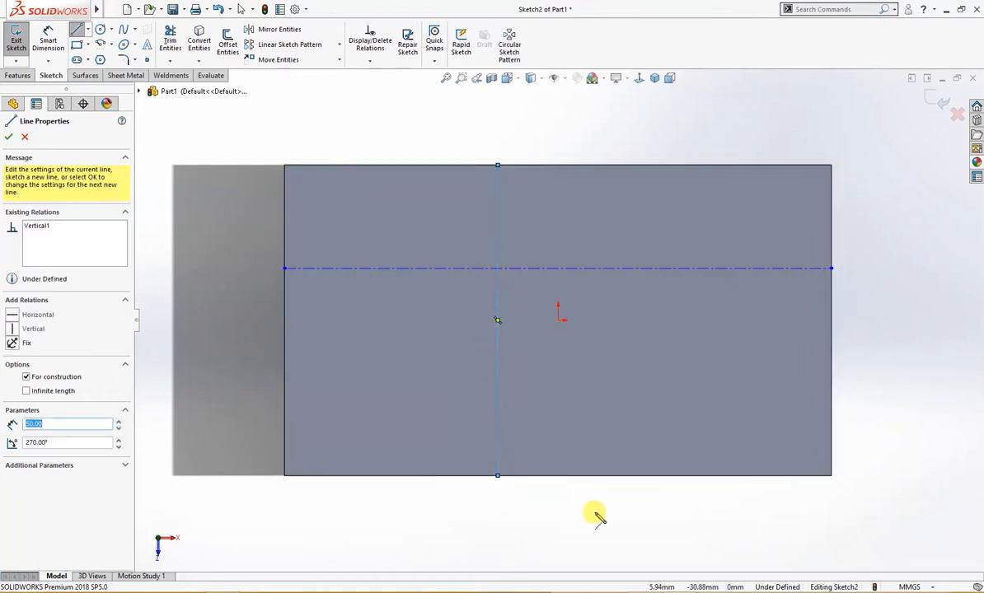
key("Escape")
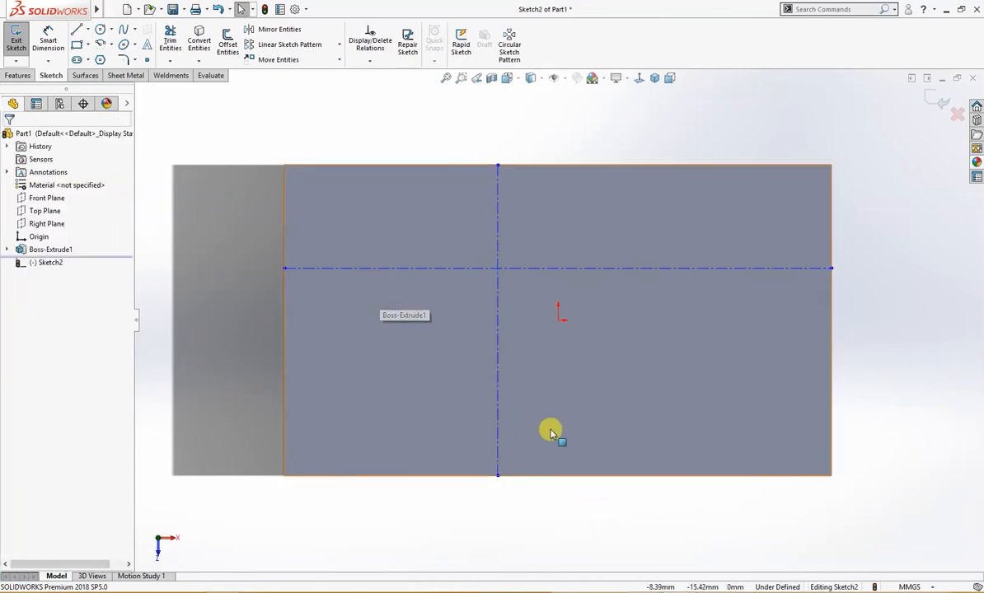
Dimension the vertical centerline from the block's left edge as 38+6 mm, using the spacing in the reference drawing.
right_click_drag(854, 417, 865, 352)
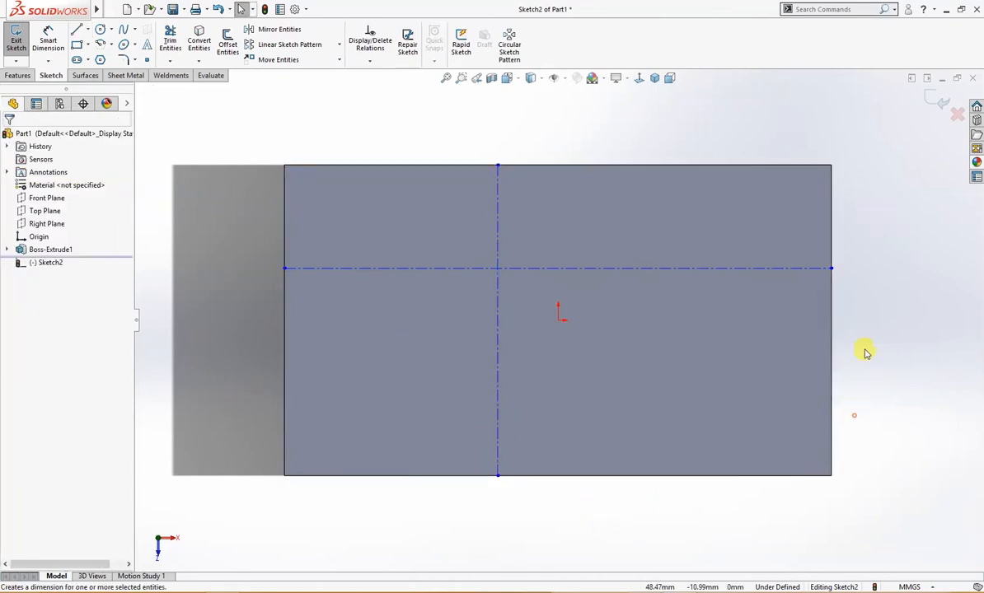
left_click(498, 211)
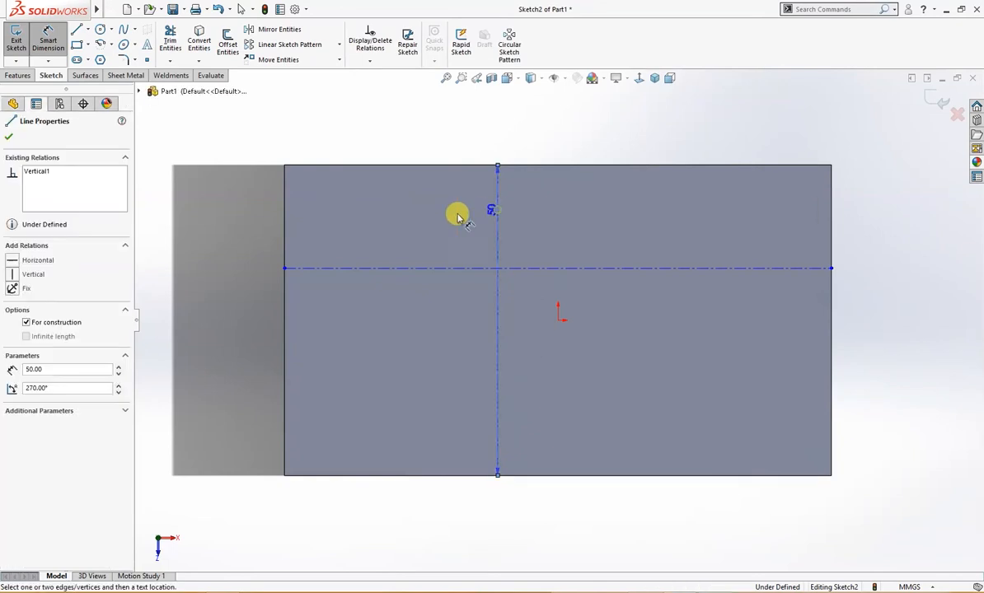
left_click(288, 216)
left_click(366, 135)
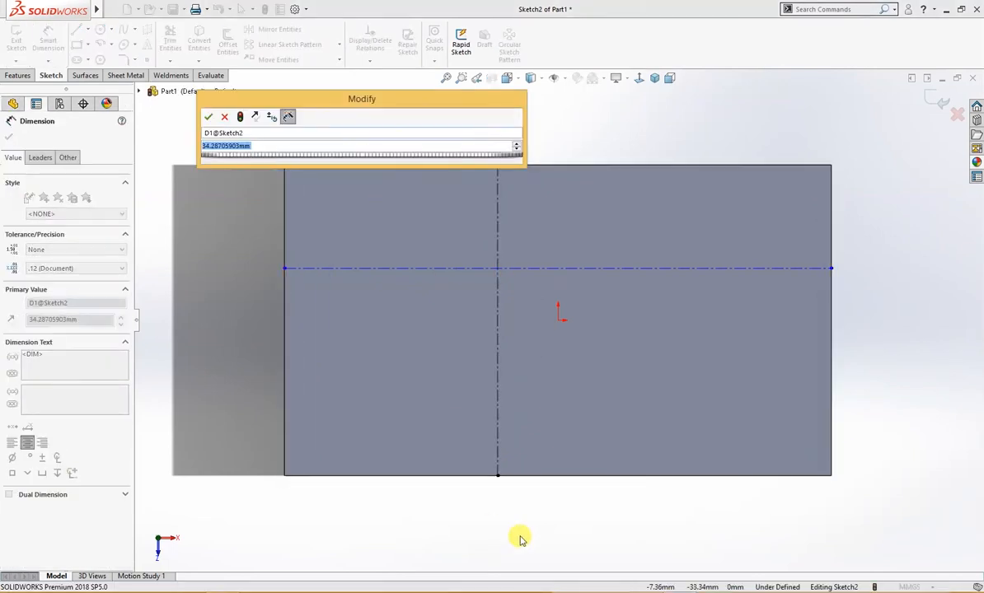
left_click(621, 561)
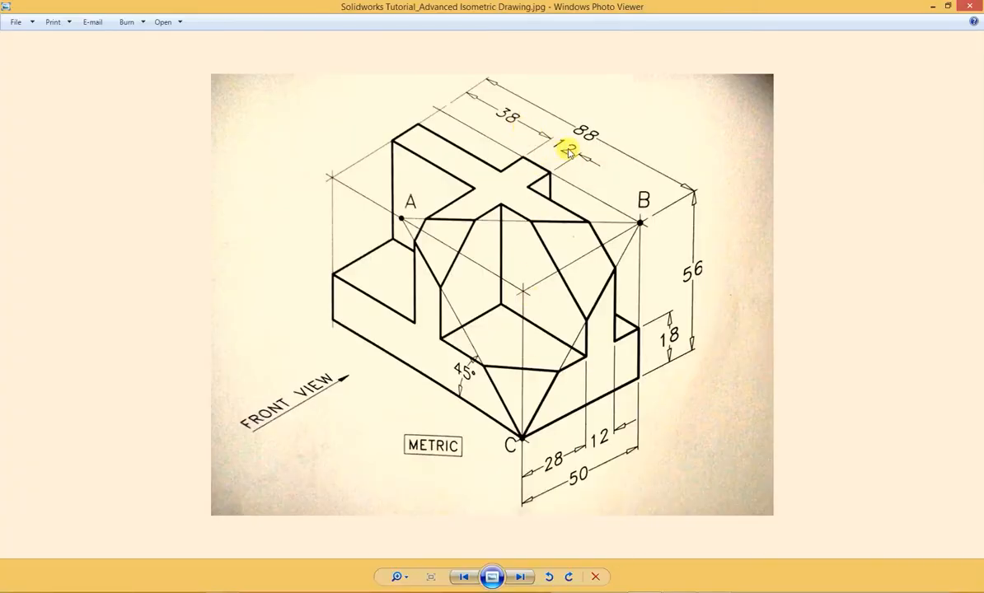
left_click(932, 6)
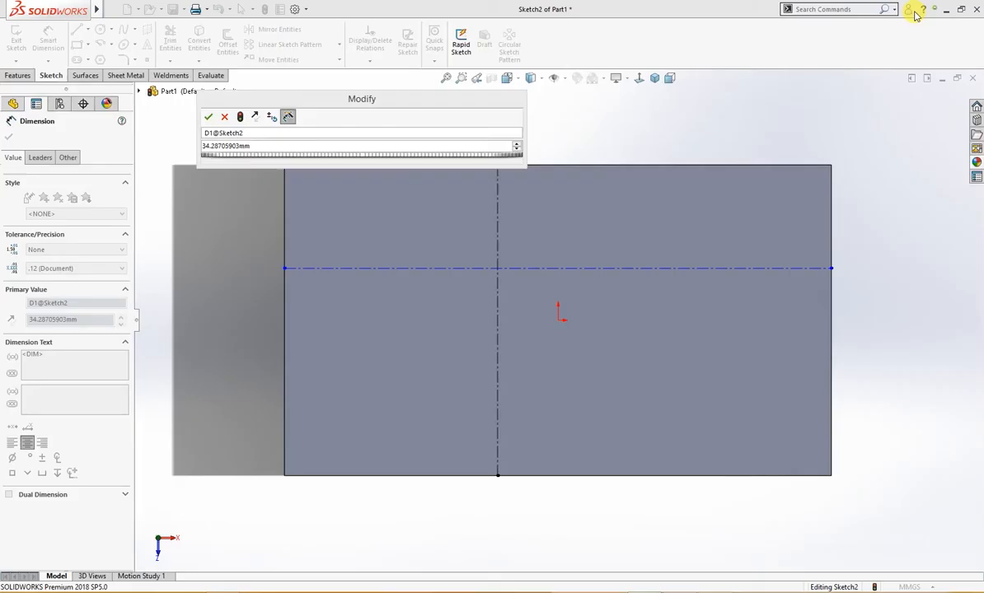
left_click(250, 145)
type("38+6")
key("Return")
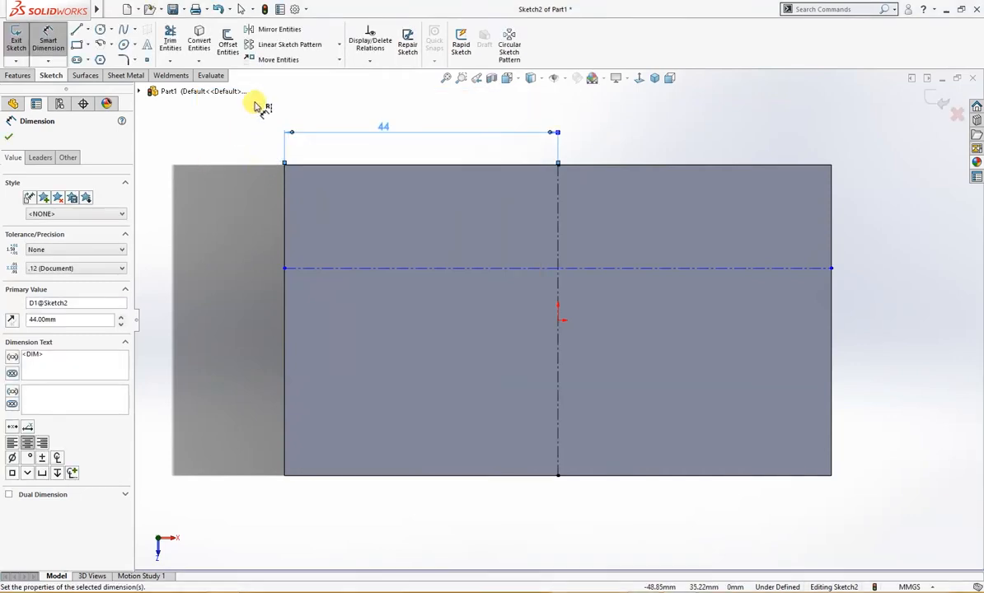
Dimension the horizontal centerline from the block's front edge as 28+6 mm, using the spacing in the reference drawing.
left_click(570, 269)
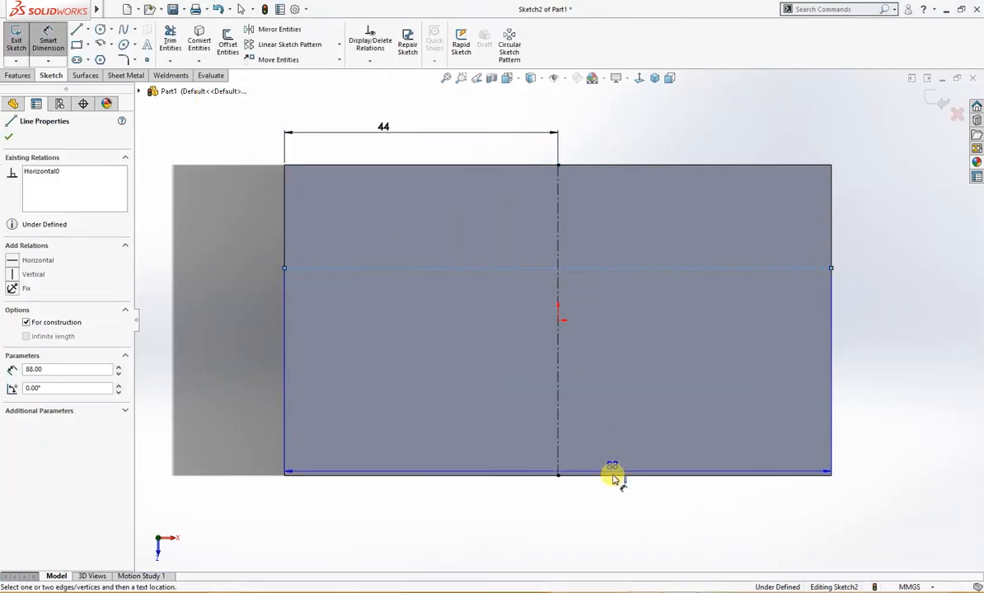
left_click(613, 478)
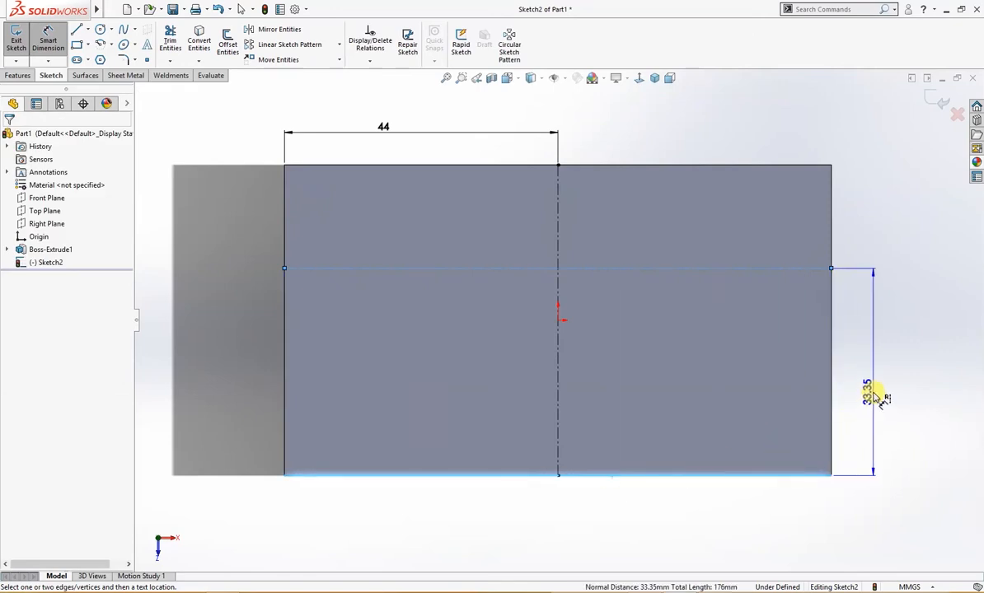
left_click(871, 398)
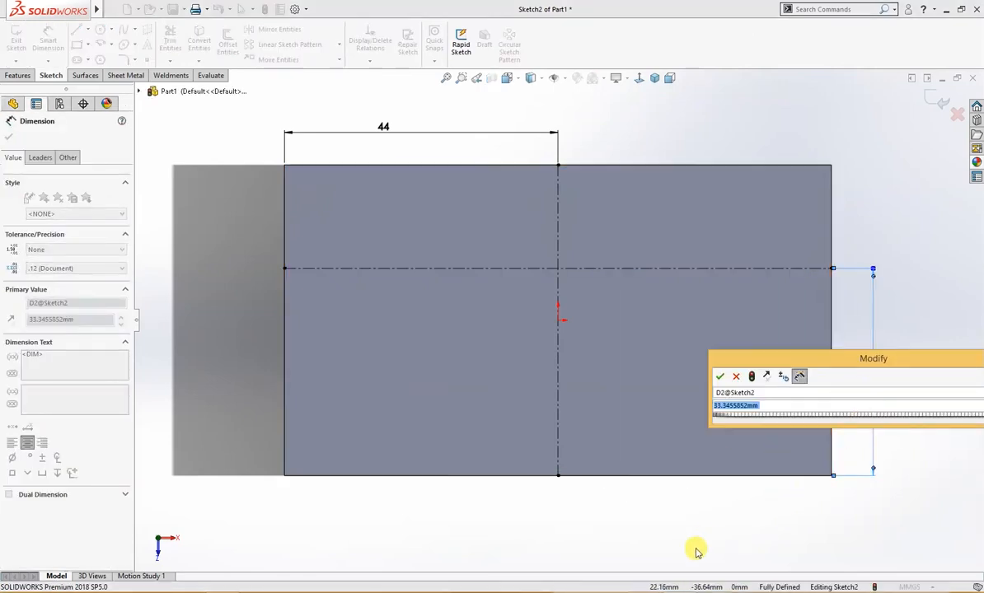
type("36")
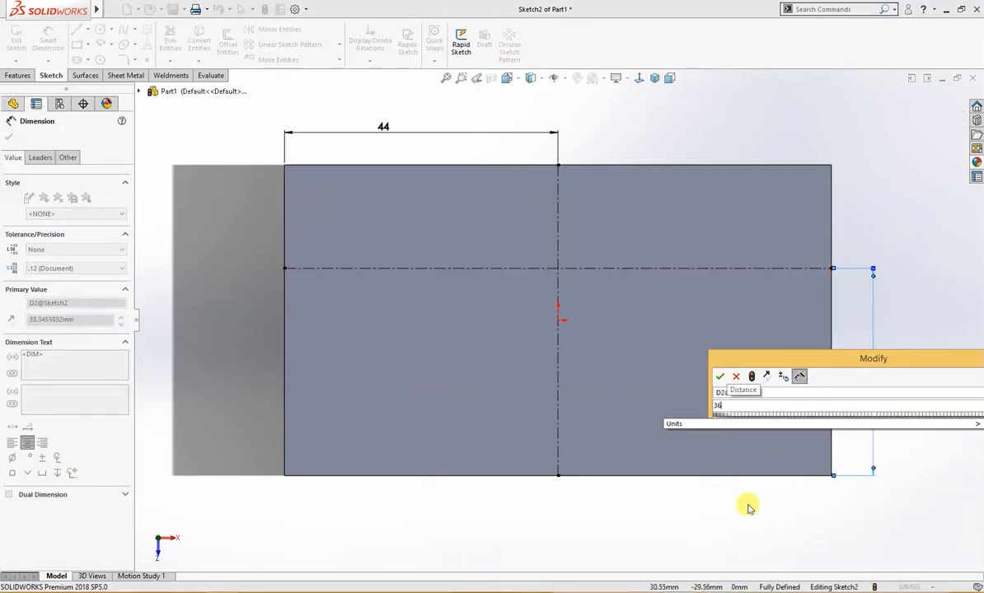
key("Return")
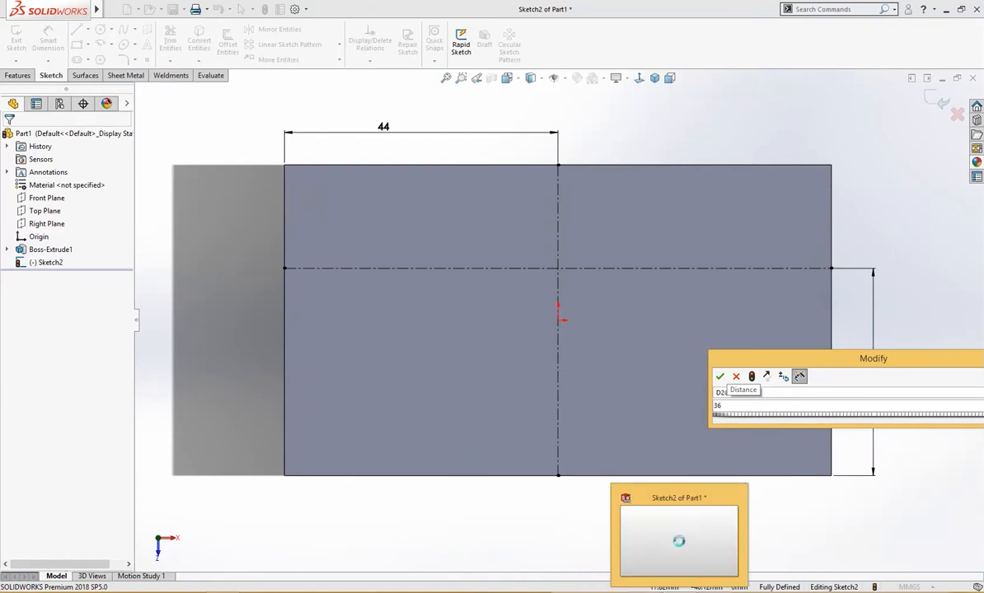
left_click(625, 518)
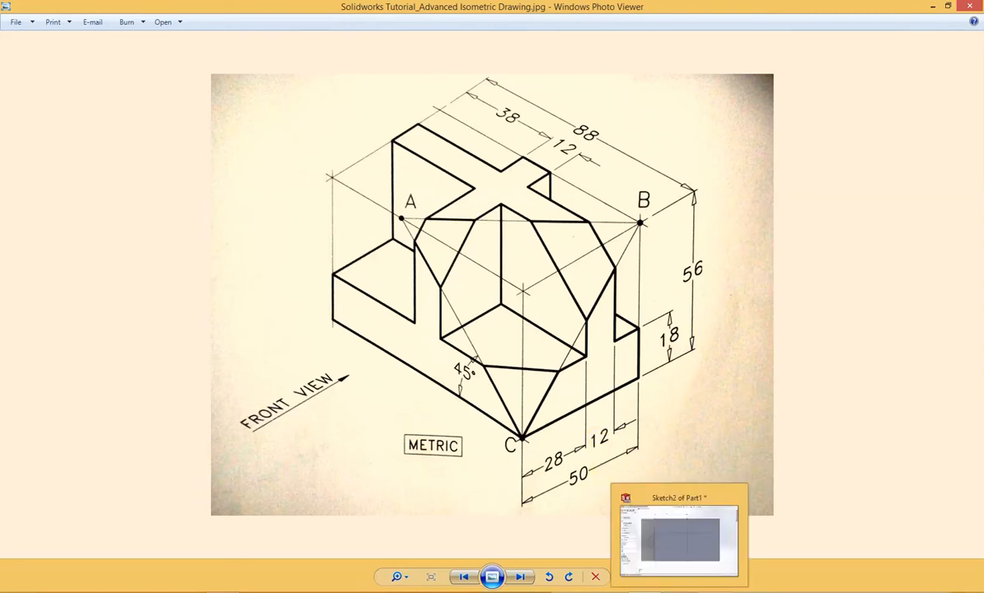
left_click(672, 577)
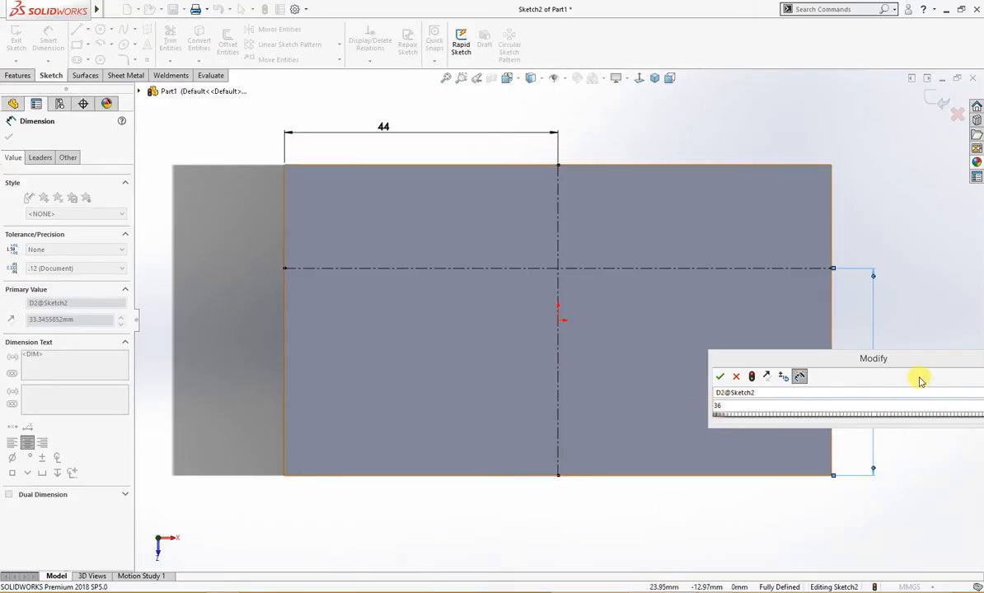
left_click_drag(901, 361, 662, 354)
double_click(518, 396)
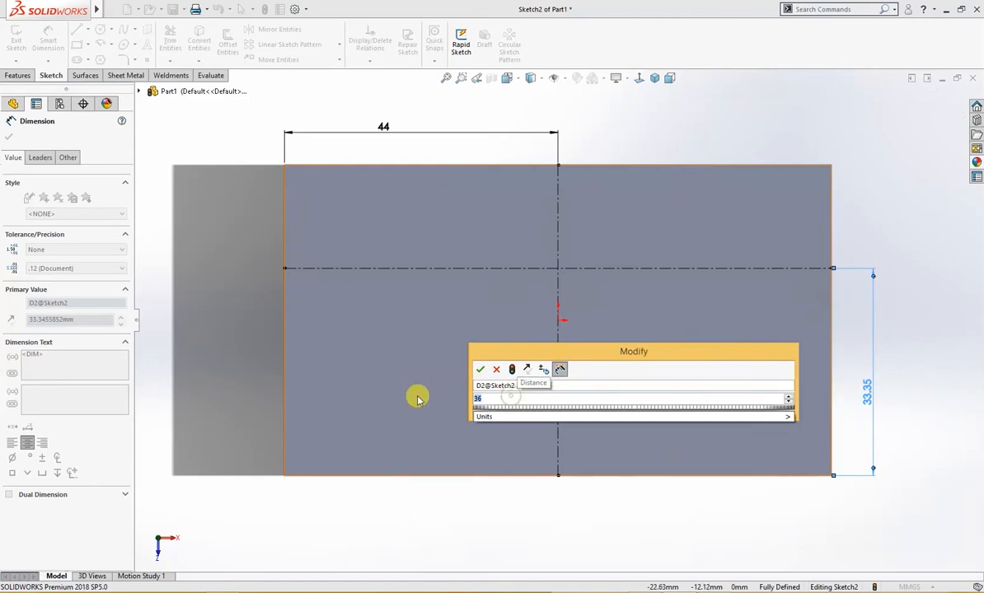
type("34")
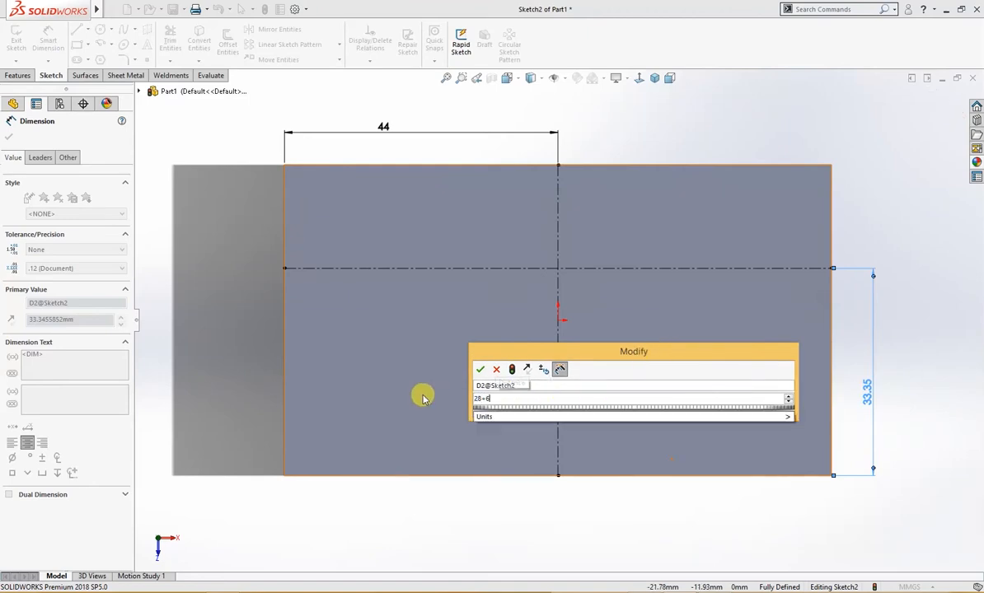
key("Return")
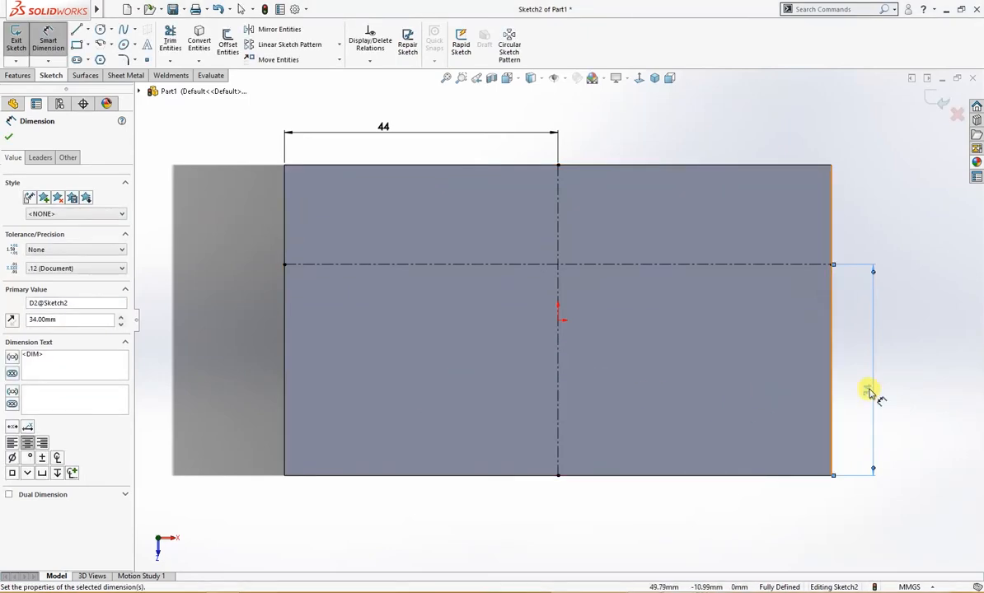
left_click_drag(870, 394, 864, 367)
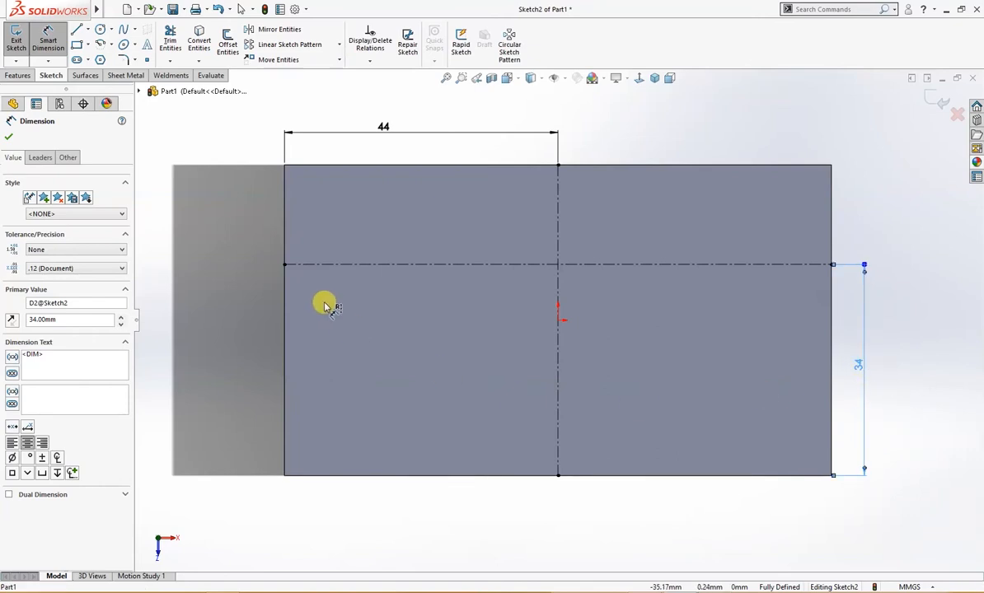
Offset both centerlines bi-directionally by 6 mm to form the edges of the two crossing walls.
left_click(227, 43)
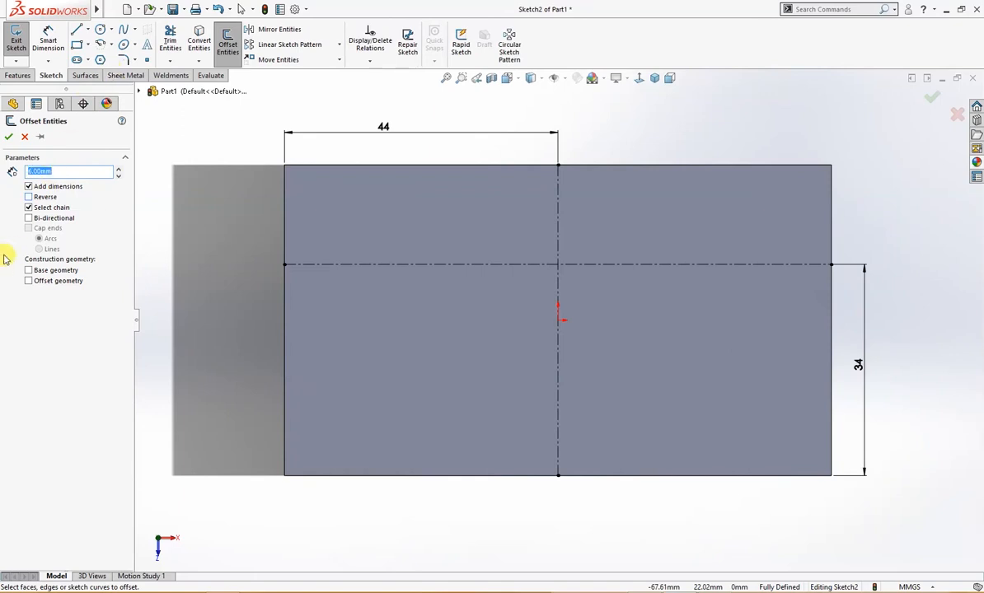
left_click(29, 218)
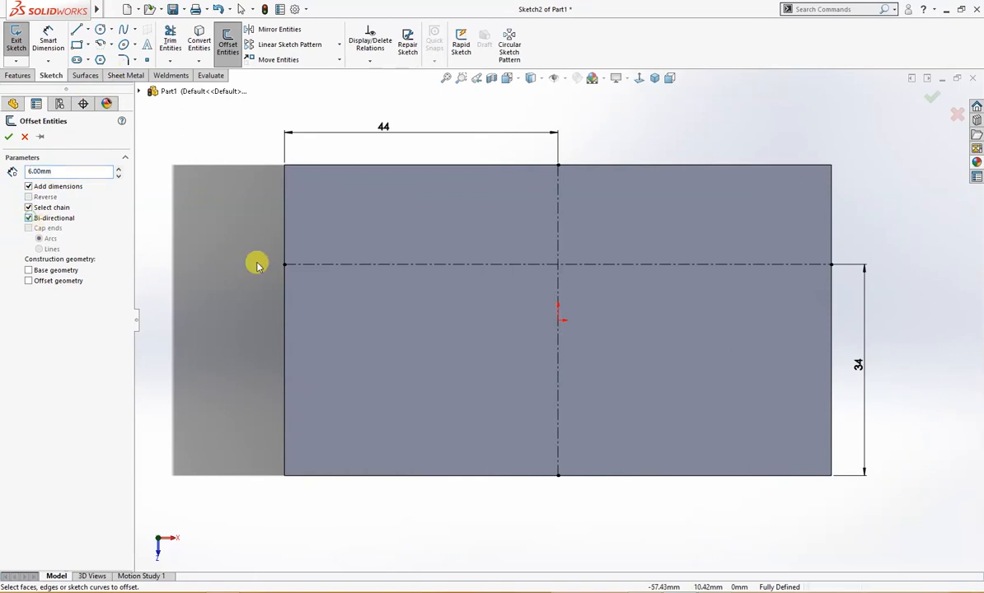
left_click(314, 264)
left_click(559, 351)
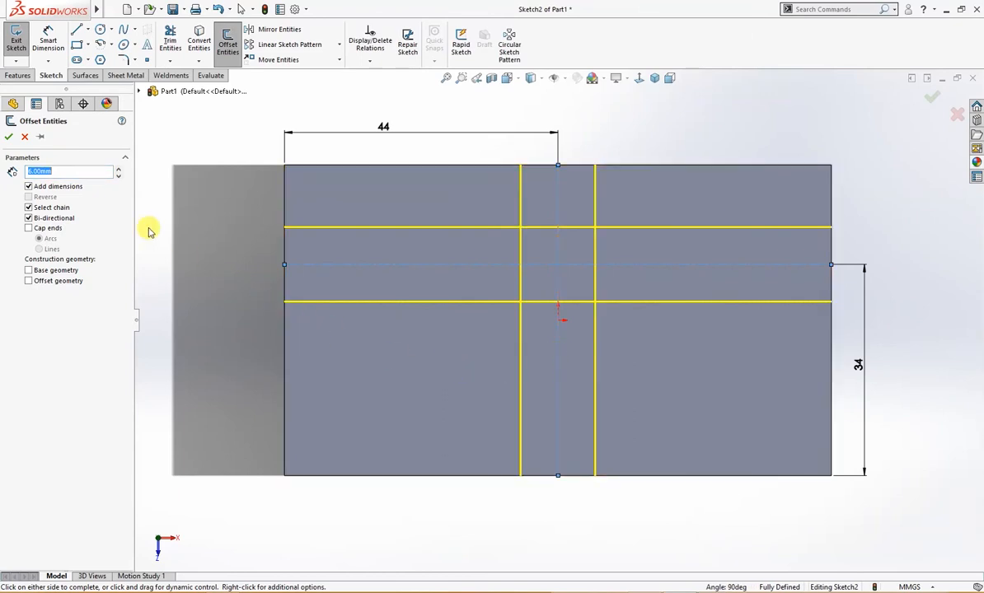
left_click(10, 138)
Draw a line closing the left end of the horizontal wall strip and attach its lower endpoint to the offset line's end.
right_click_drag(186, 192, 264, 241)
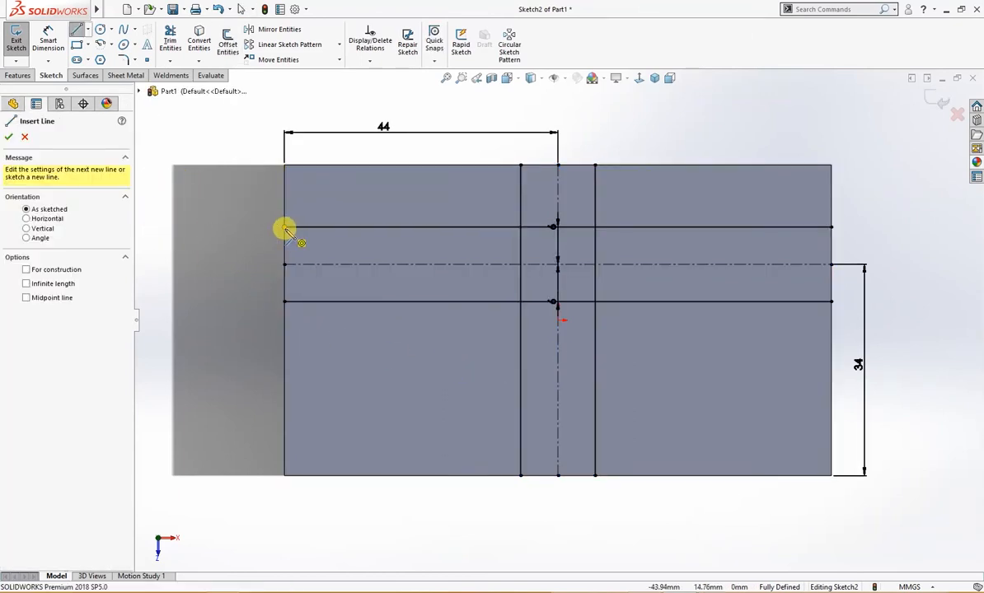
left_click(284, 227)
left_click(284, 302)
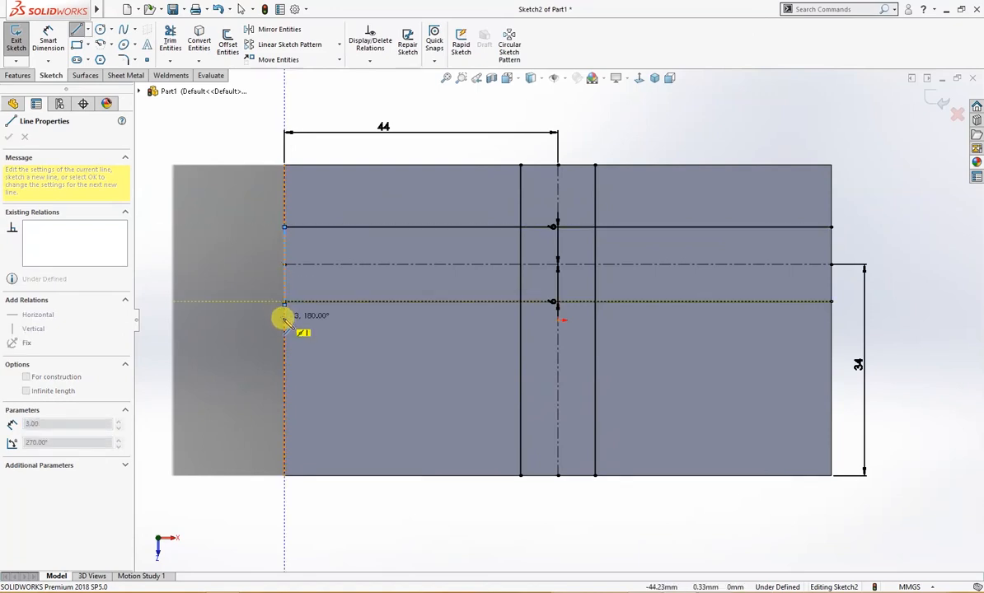
key("Escape")
left_click(285, 303)
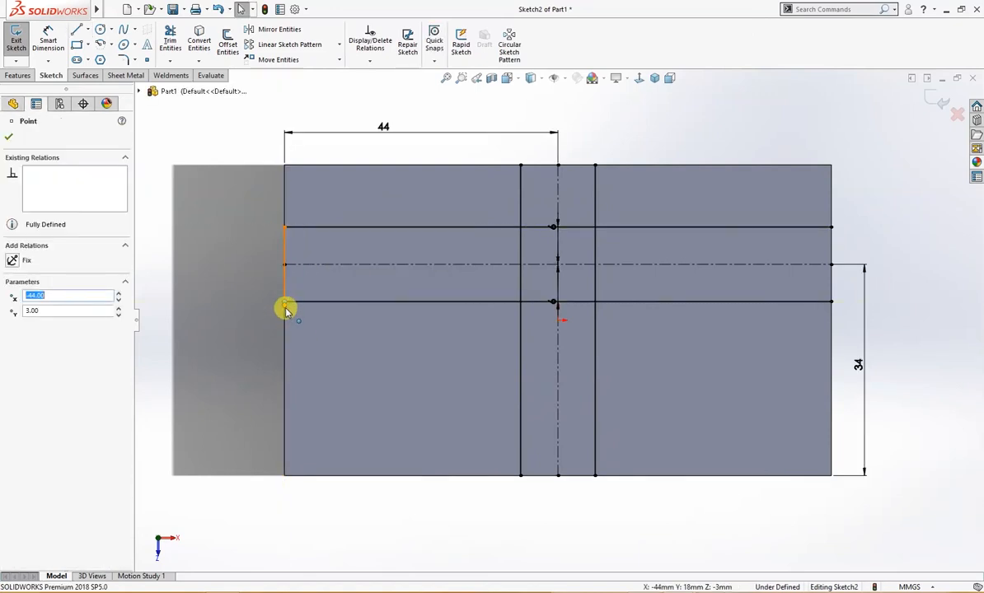
scroll(289, 305, "down", 5)
mouse_move(414, 307)
left_mouse_down()
mouse_move(416, 288)
mouse_move(417, 298)
left_mouse_up()
scroll(536, 350, "up", 9)
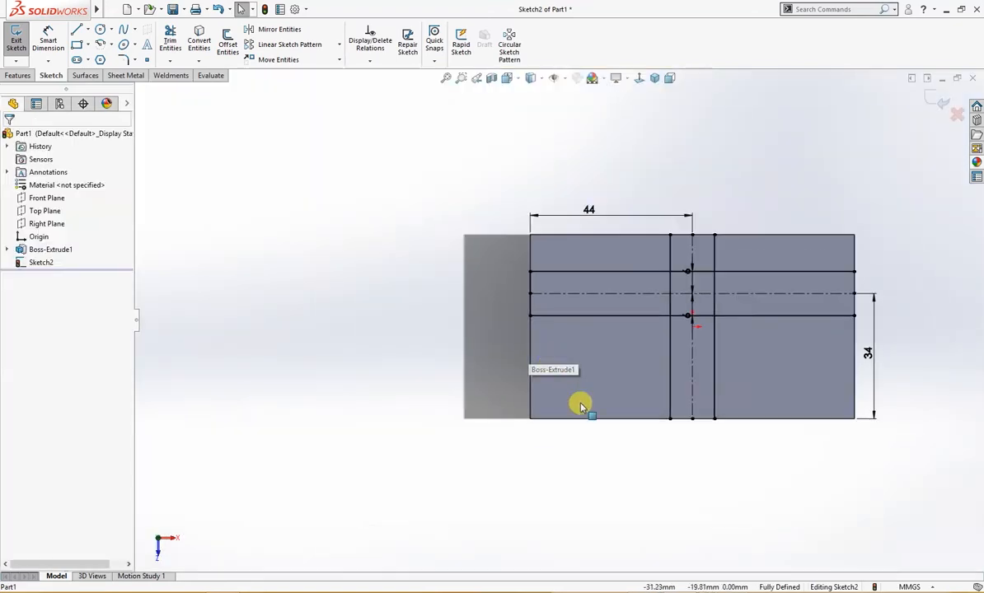
Draw closing lines across the front and back ends of the vertical strip and the right end of the horizontal strip.
scroll(701, 409, "down", 5)
key("l")
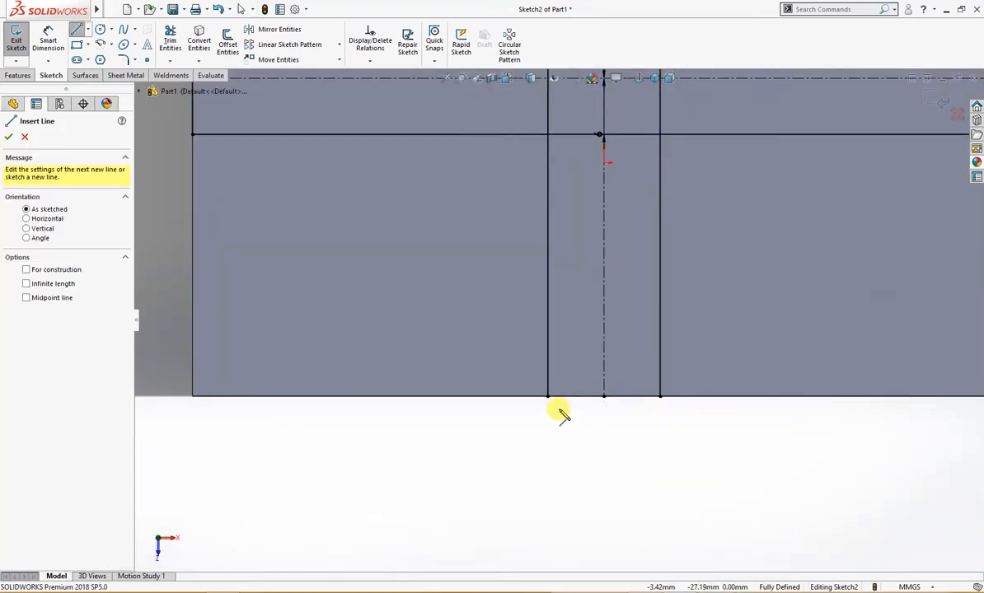
mouse_move(548, 397)
left_mouse_down()
mouse_move(655, 409)
mouse_move(660, 397)
left_mouse_up()
key("f")
scroll(698, 191, "down", 3)
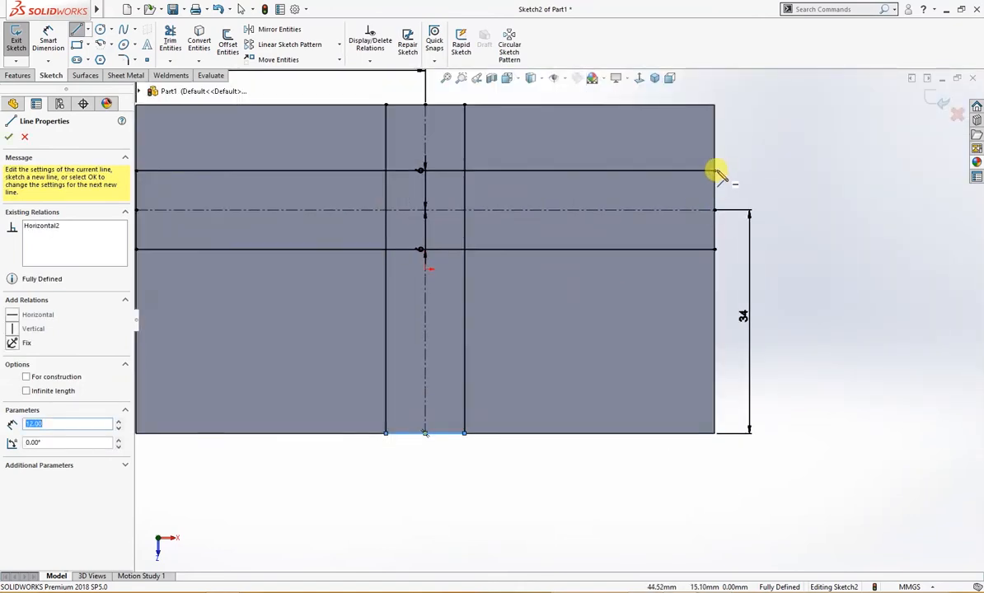
left_click(714, 171)
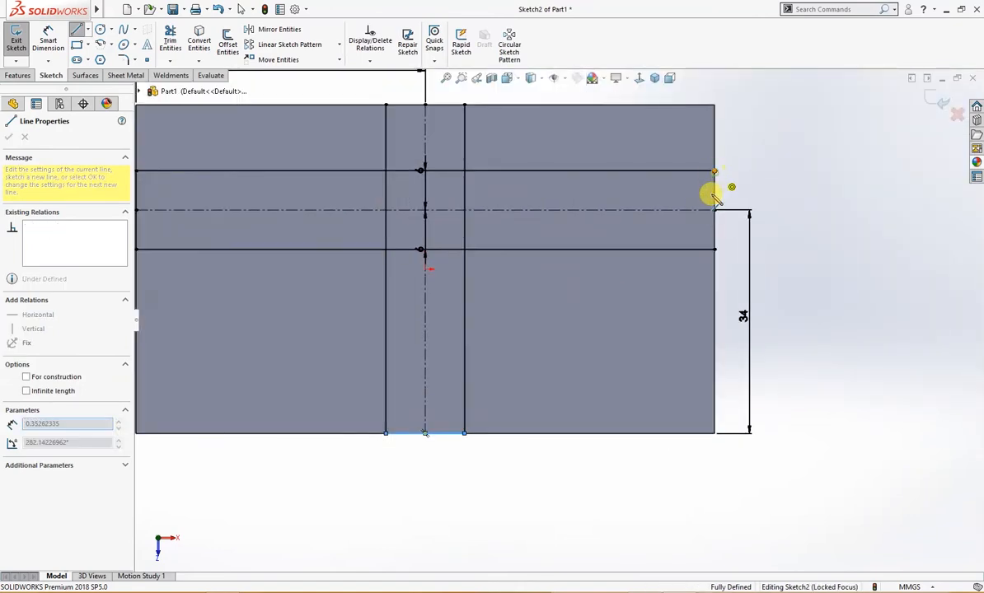
left_click(714, 249)
left_click(386, 104)
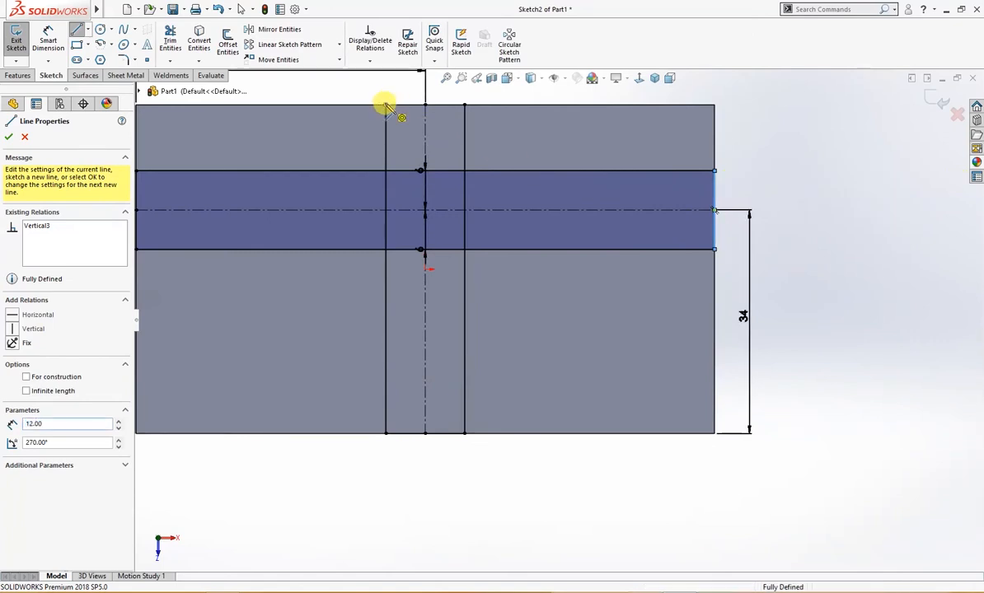
left_click(464, 104)
Trim the offset line segments inside the crossing to leave a single cross-shaped outline.
right_click_drag(812, 231, 839, 255)
mouse_move(375, 214)
left_mouse_down()
mouse_move(416, 276)
mouse_move(446, 263)
mouse_move(481, 190)
mouse_move(446, 162)
mouse_move(407, 161)
mouse_move(380, 204)
left_mouse_up()
scroll(396, 231, "up", 2)
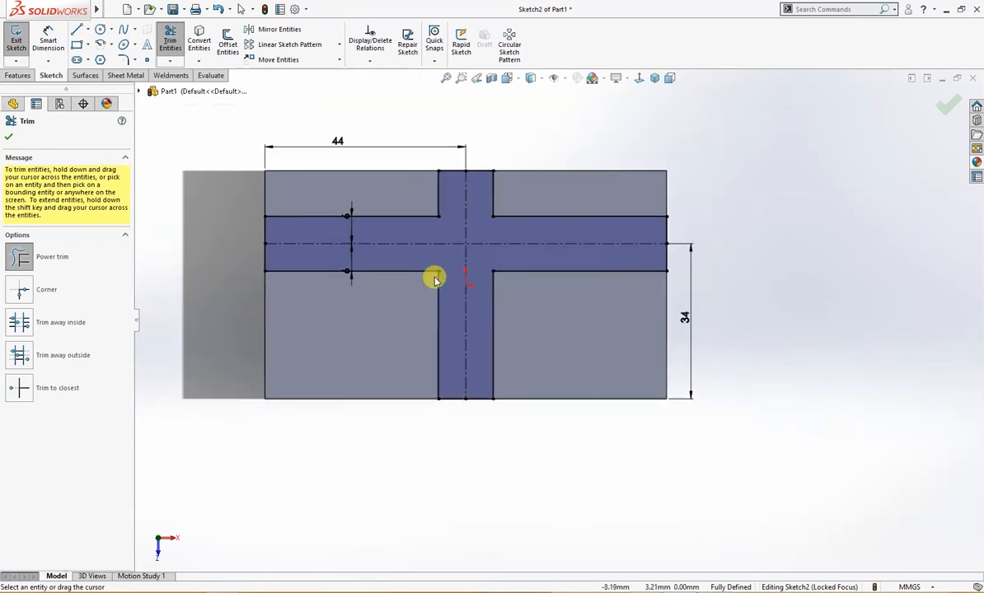
Extrude the cross-shaped profile upward as a blind merged boss 56-18 mm deep, taking the heights from the reference drawing.
mouse_move(484, 434)
middle_mouse_down()
mouse_move(500, 420)
mouse_move(498, 326)
mouse_move(474, 284)
middle_mouse_up()
left_click(421, 396)
key("s")
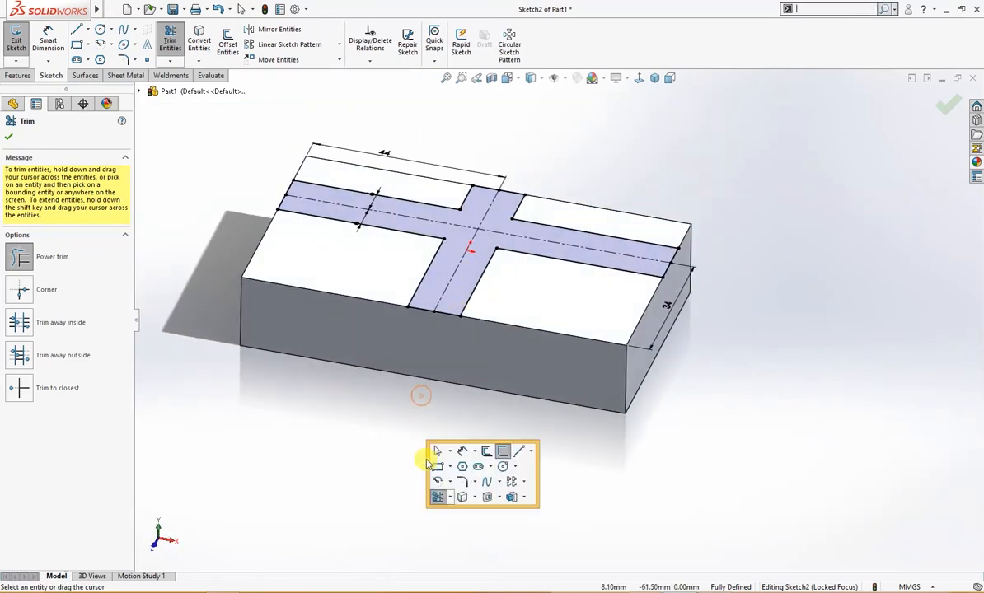
left_click(488, 498)
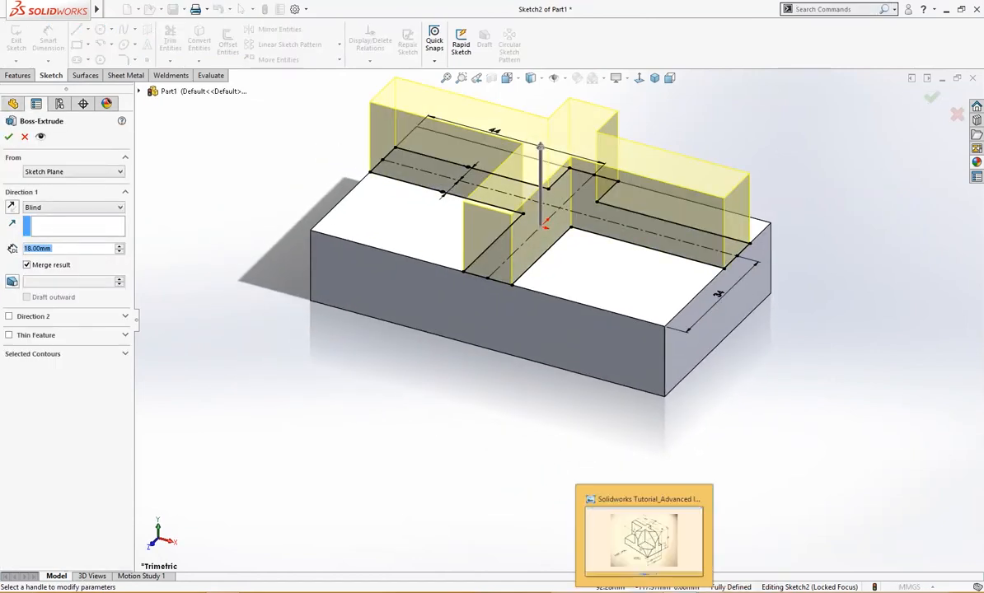
left_click(634, 558)
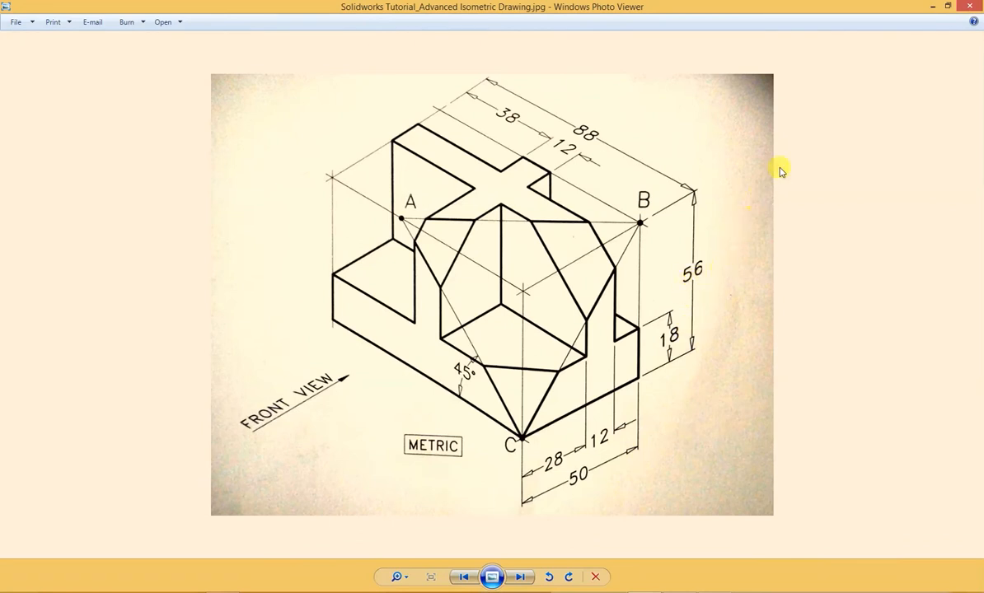
left_click(936, 6)
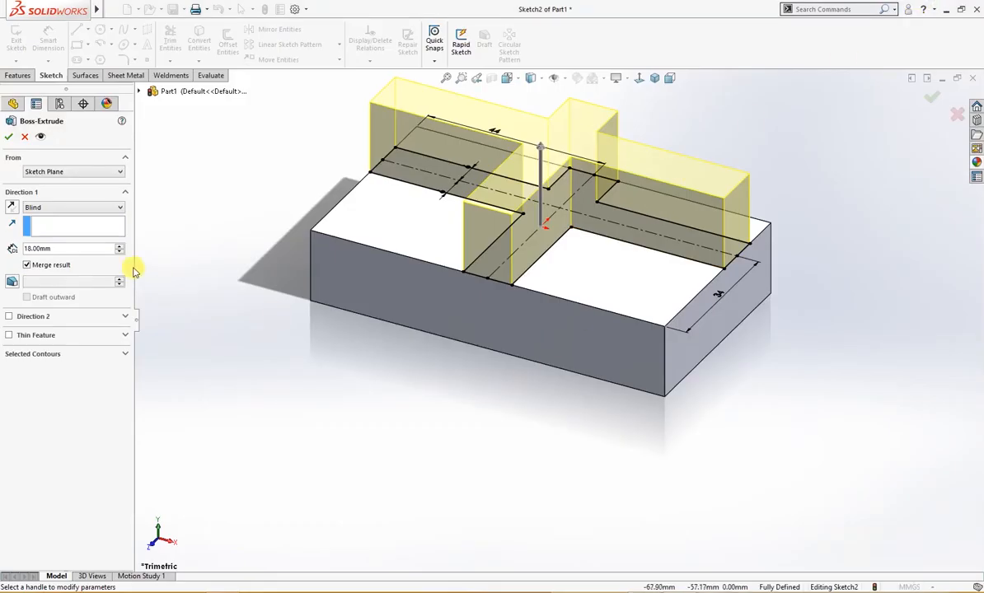
double_click(59, 249)
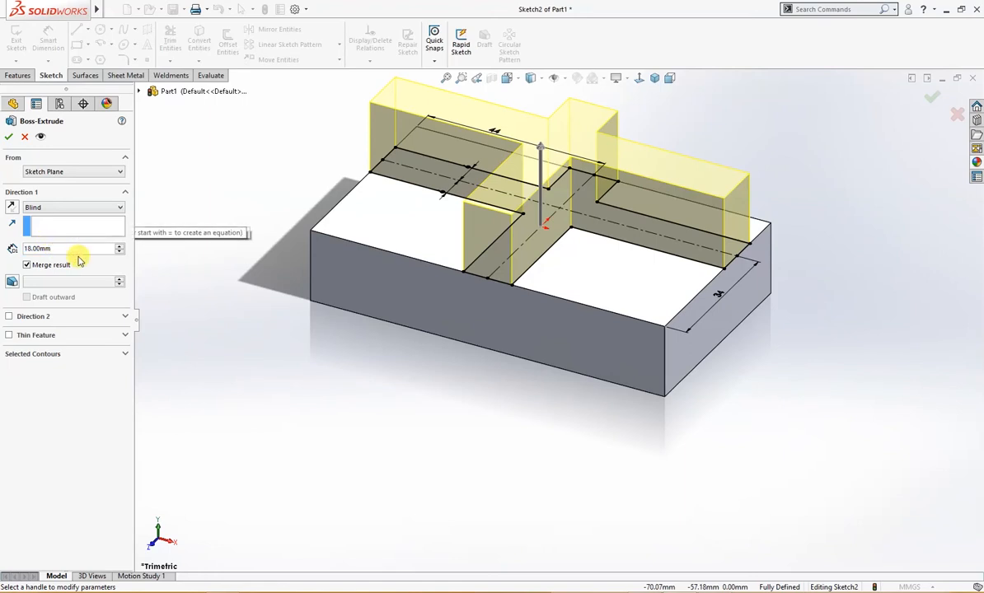
key("BackSpace")
key("BackSpace")
key("BackSpace")
key("BackSpace")
key("BackSpace")
key("BackSpace")
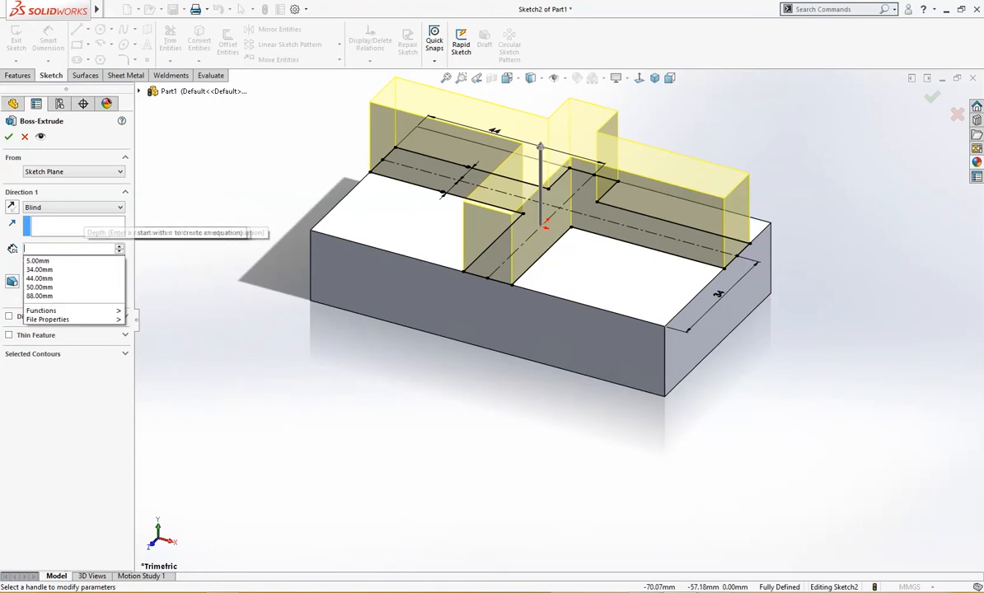
type("56")
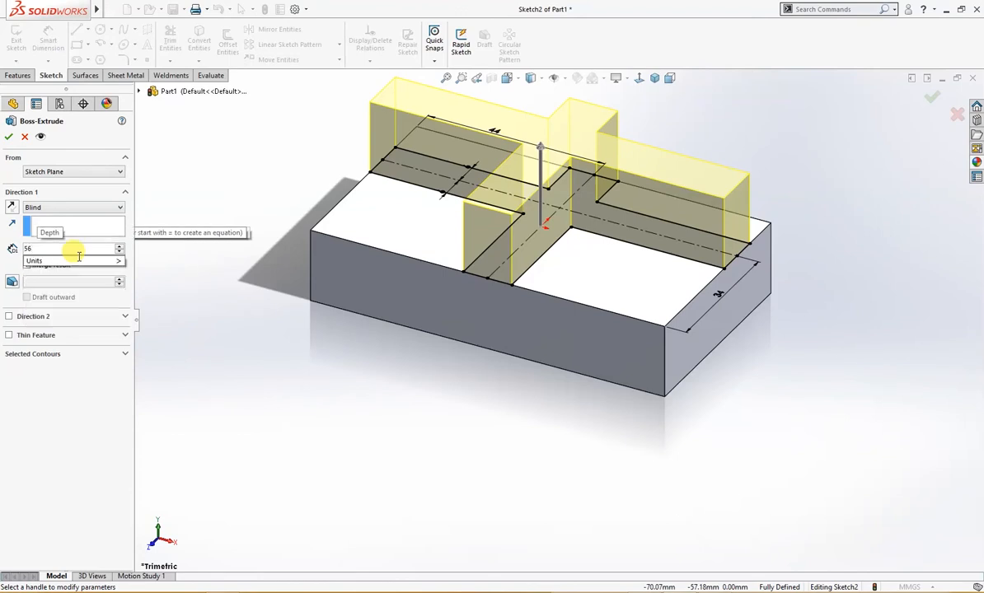
type("-18")
key("Return")
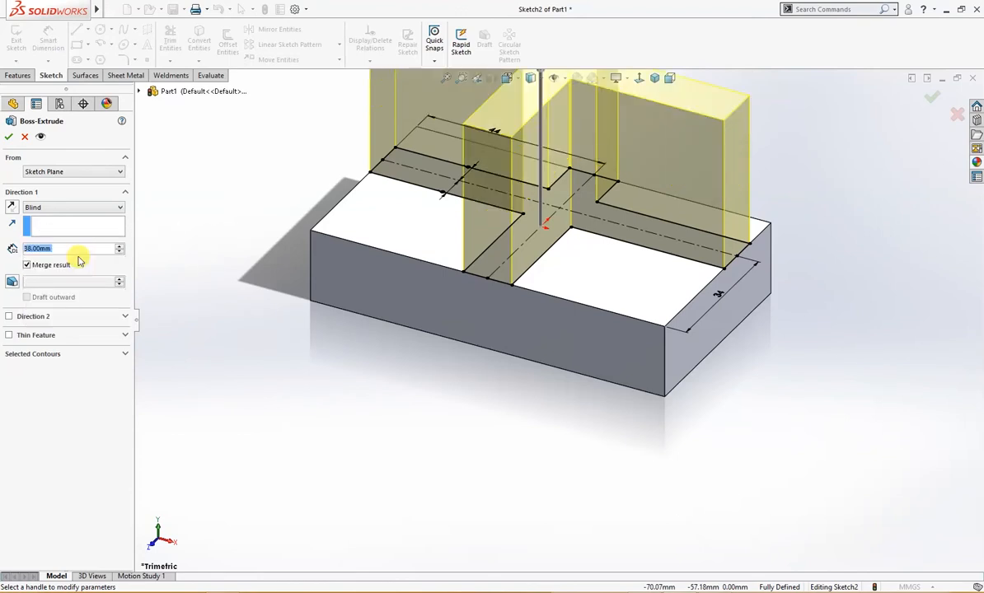
left_click(7, 138)
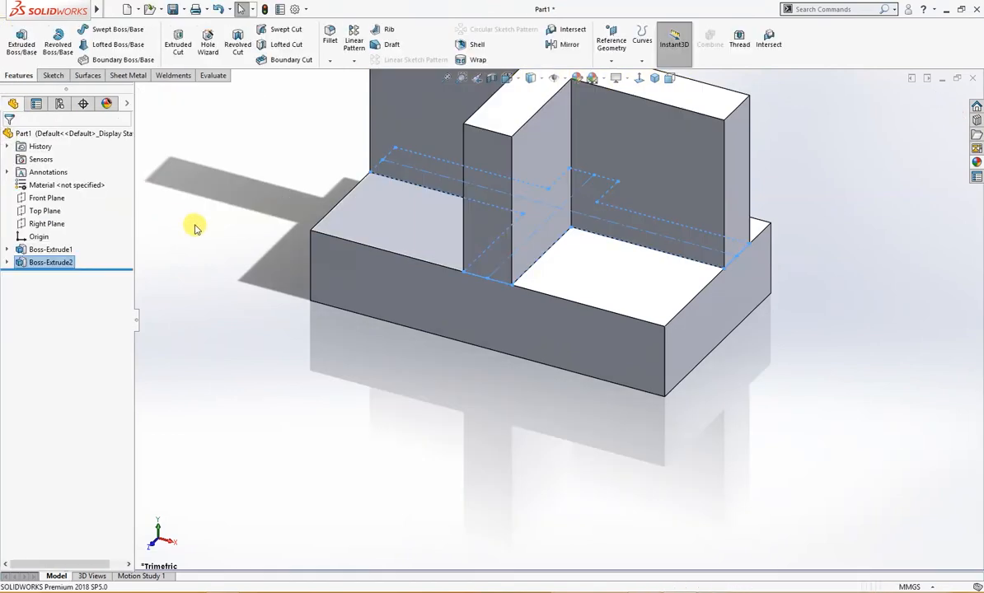
key("f")
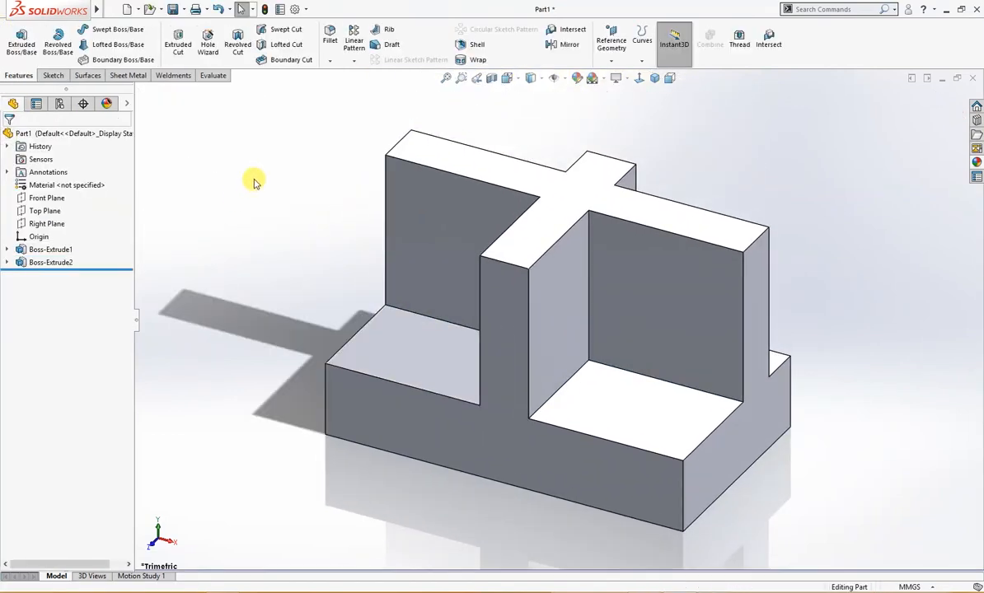
Sketch a diagonal line on the part's right end face, from the base's lower front corner to the upper rear corner of the overall envelope.
left_click(741, 446)
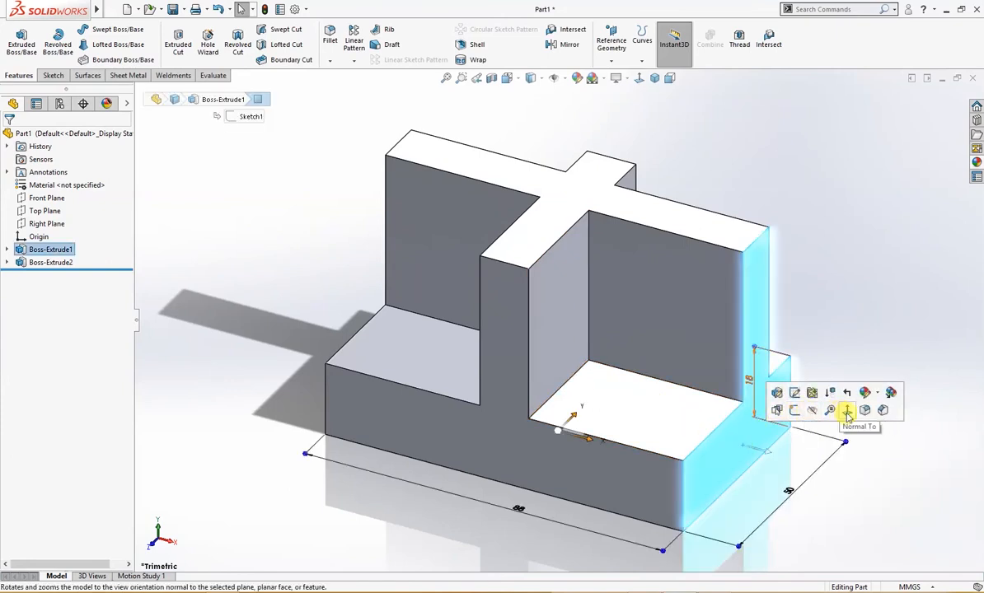
left_click(794, 410)
right_click_drag(247, 359, 211, 397)
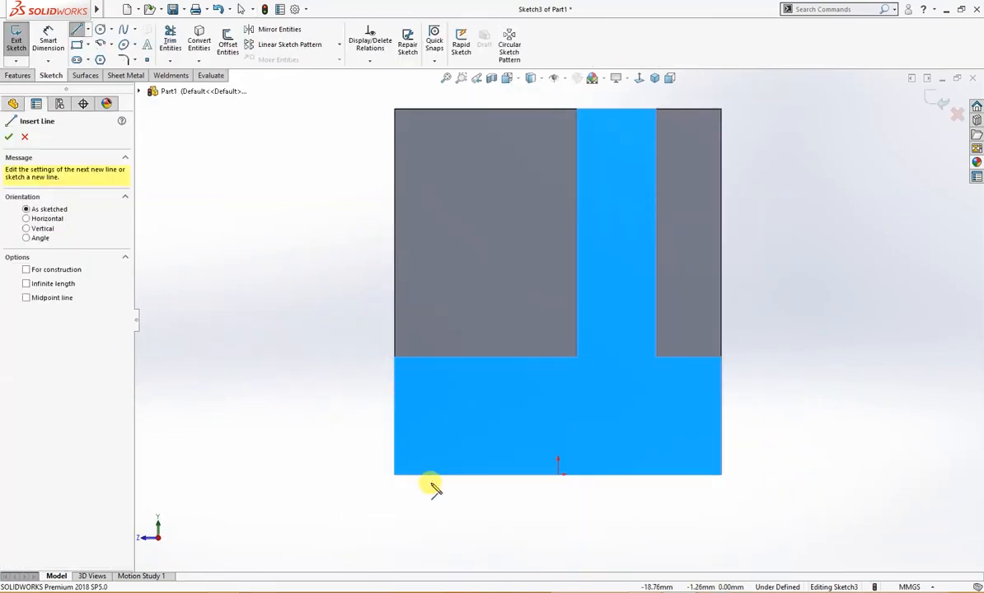
left_click_drag(396, 475, 412, 467)
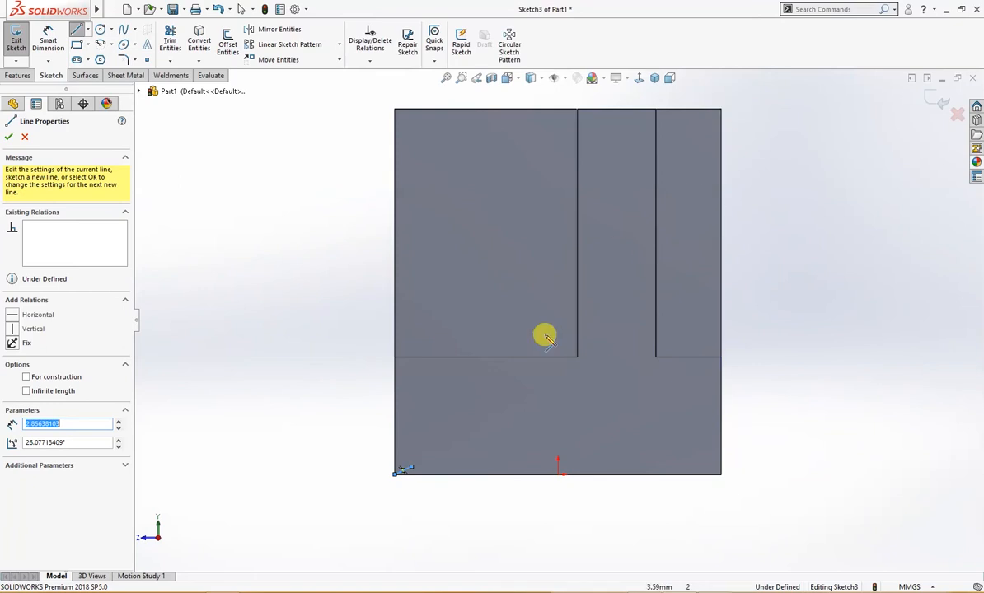
key("Escape")
left_click_drag(412, 469, 722, 111)
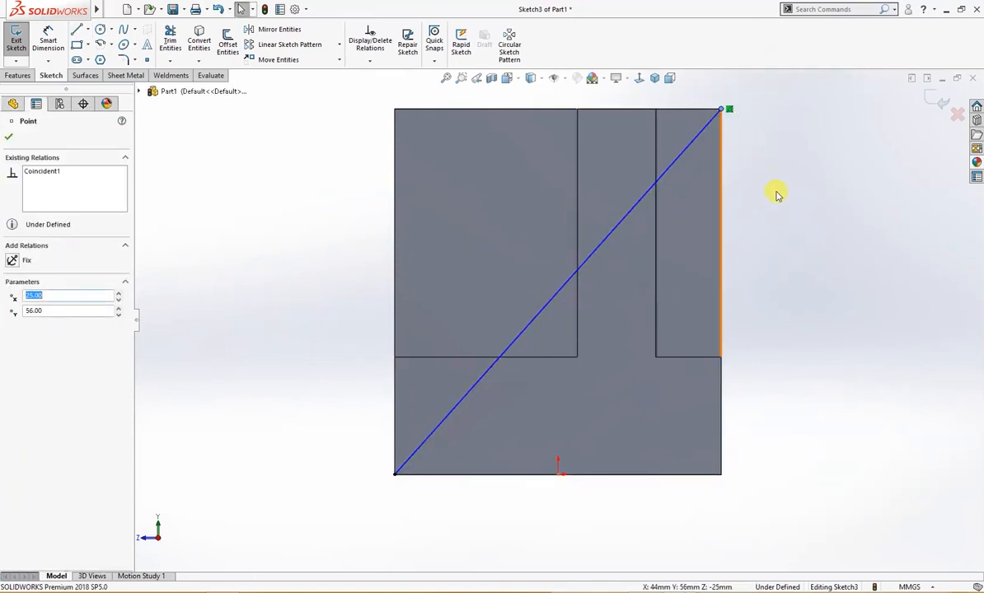
key("Escape")
left_click(955, 112)
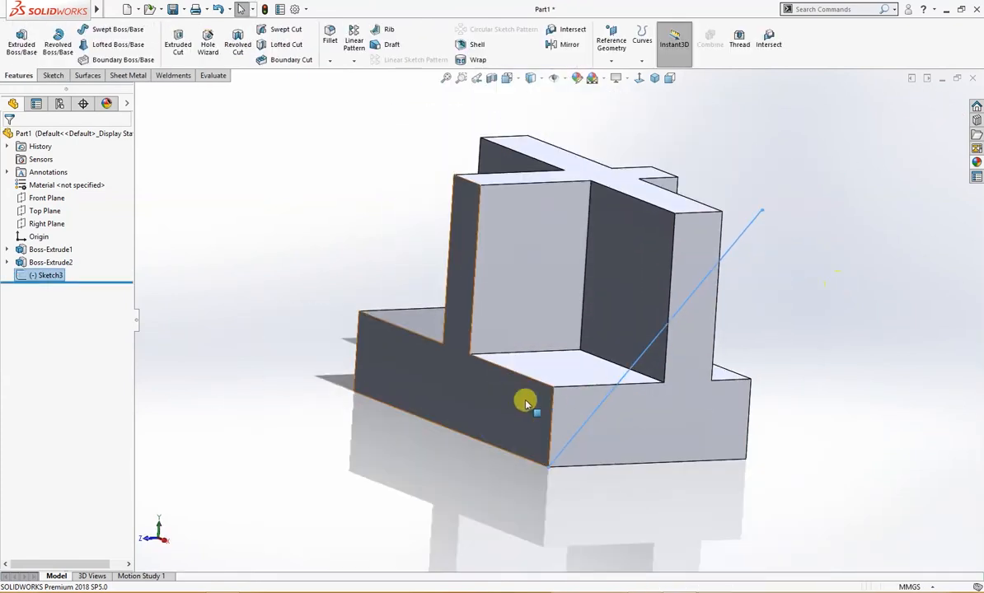
Sketch a line about 82 mm long on the front face, from the base's lower right corner up to the part's top edge.
left_click(525, 402)
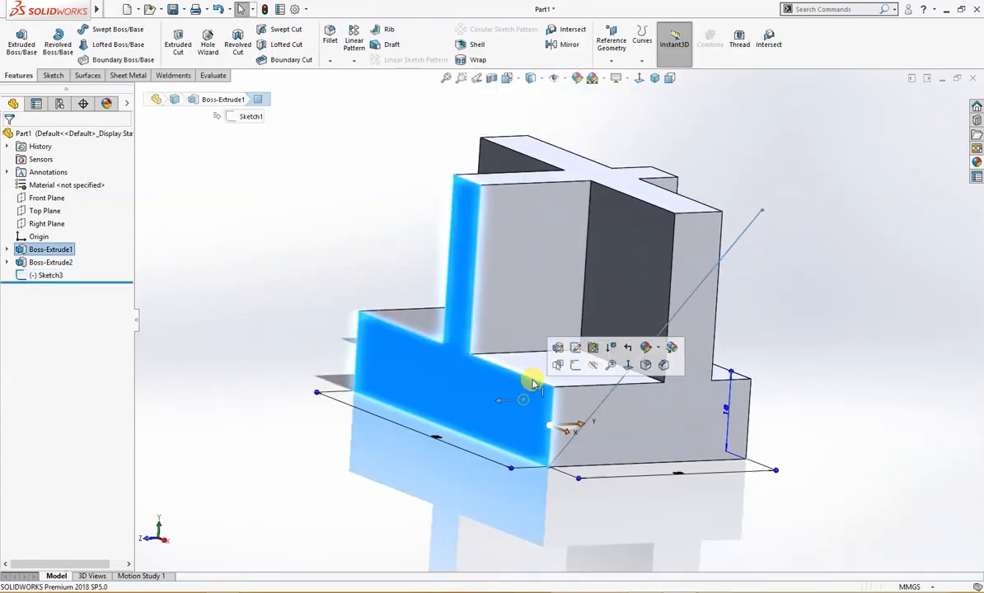
left_click(568, 367)
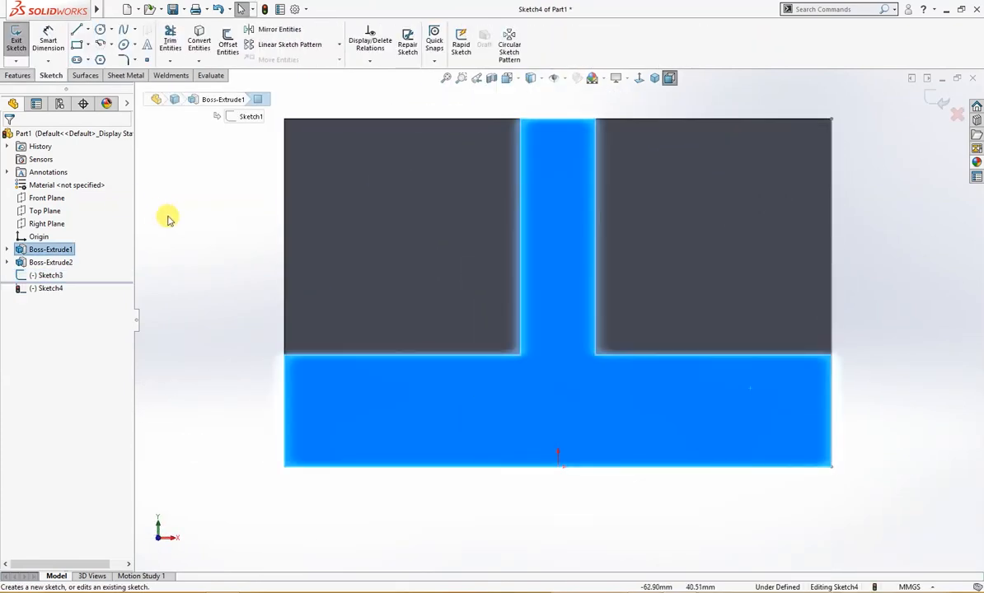
key("l")
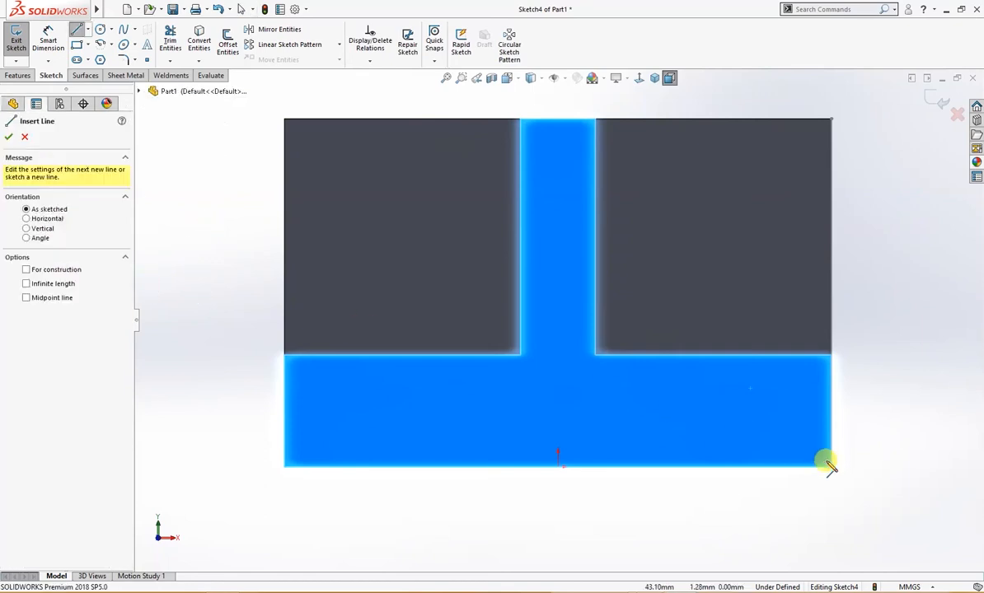
left_click(831, 467)
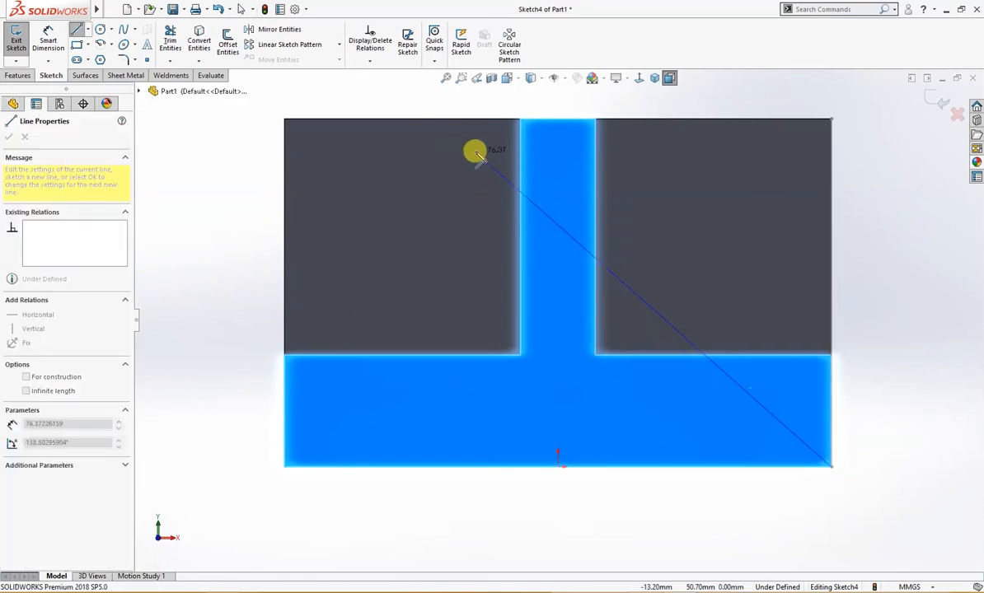
left_click(456, 120)
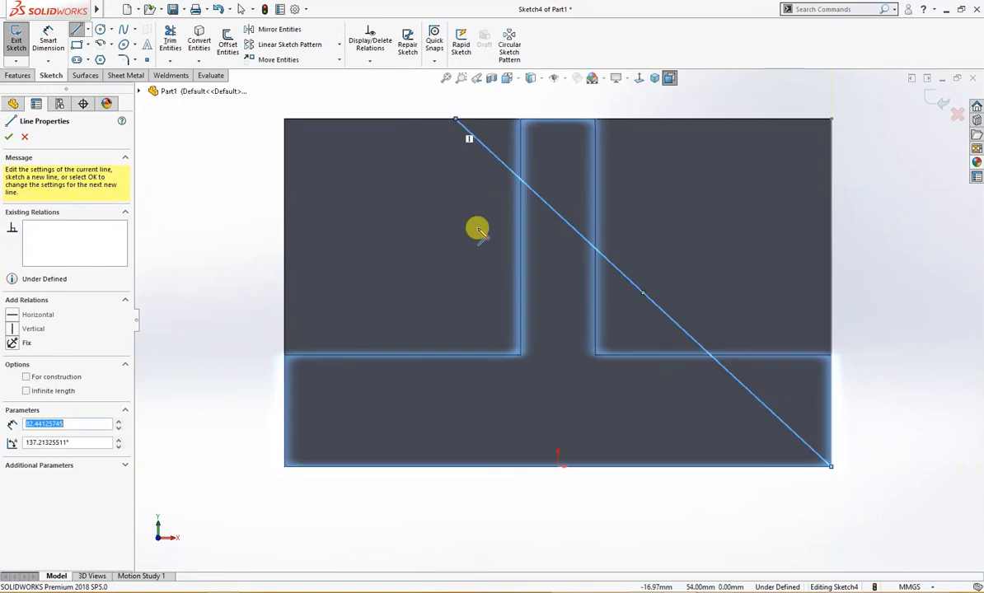
Dimension the angle between the slanted line and the base's bottom edge as 45°.
right_click_drag(674, 548, 669, 488)
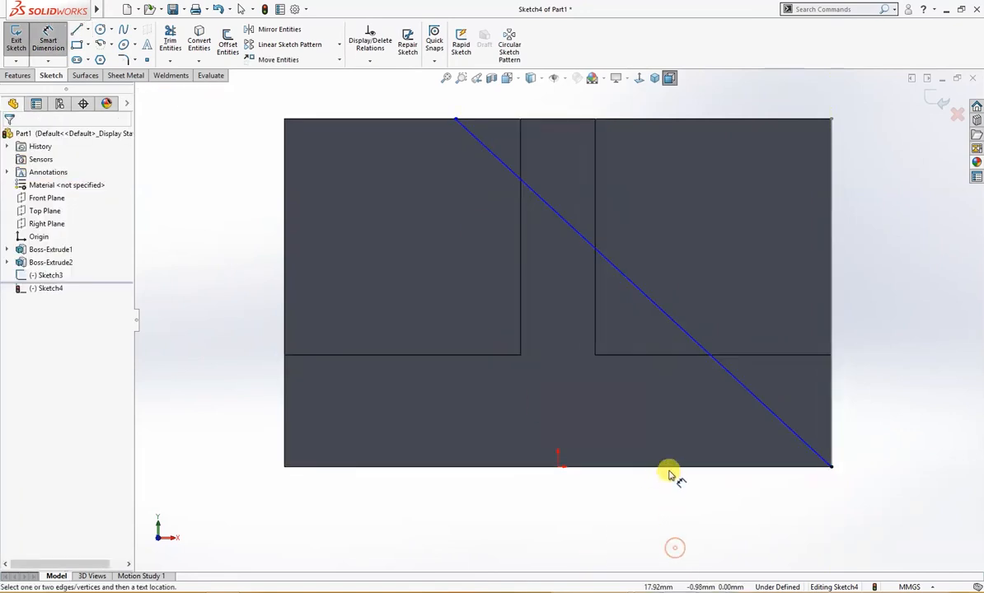
left_click(775, 415)
left_click(752, 468)
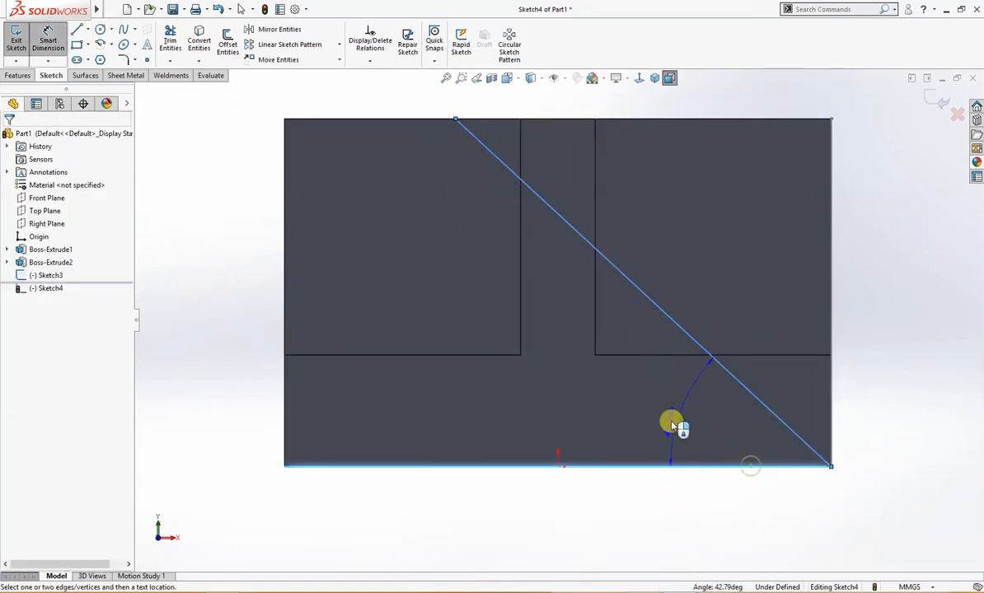
left_click(666, 419)
type("45")
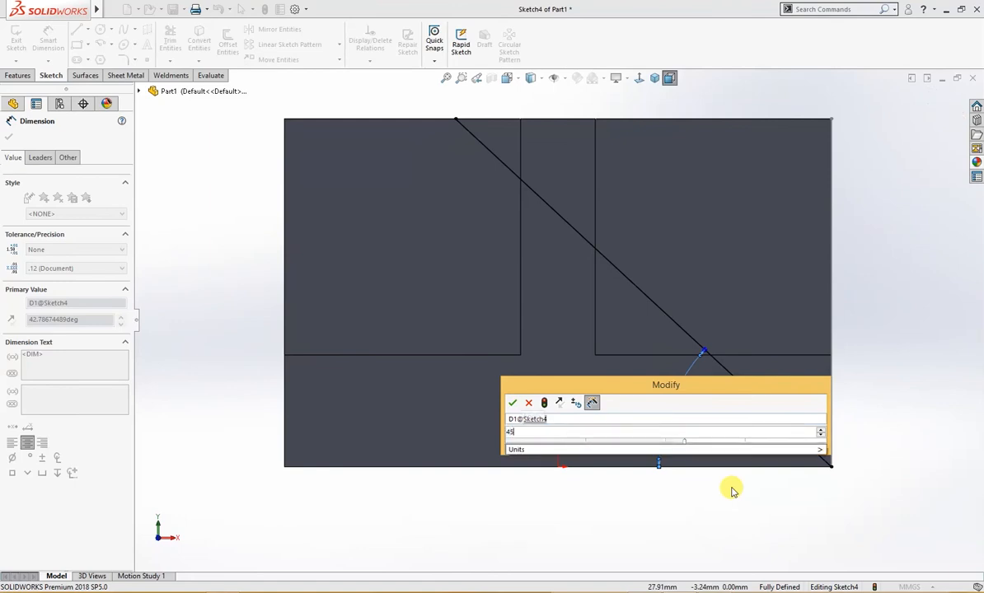
key("Return")
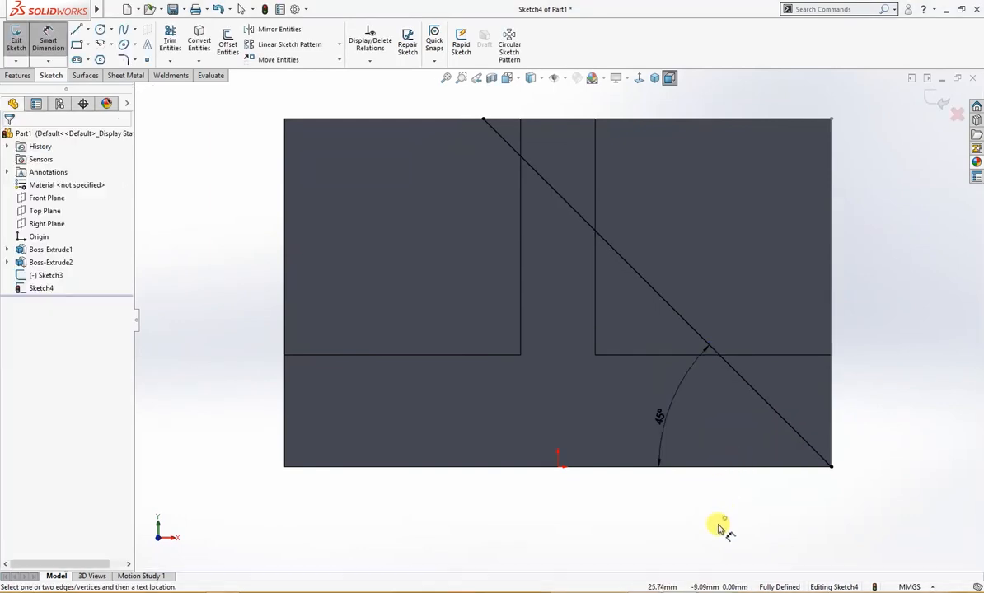
left_click(719, 521)
Check the 45° line against the reference isometric drawing and exit the front-face sketch.
scroll(719, 523, "up", 2)
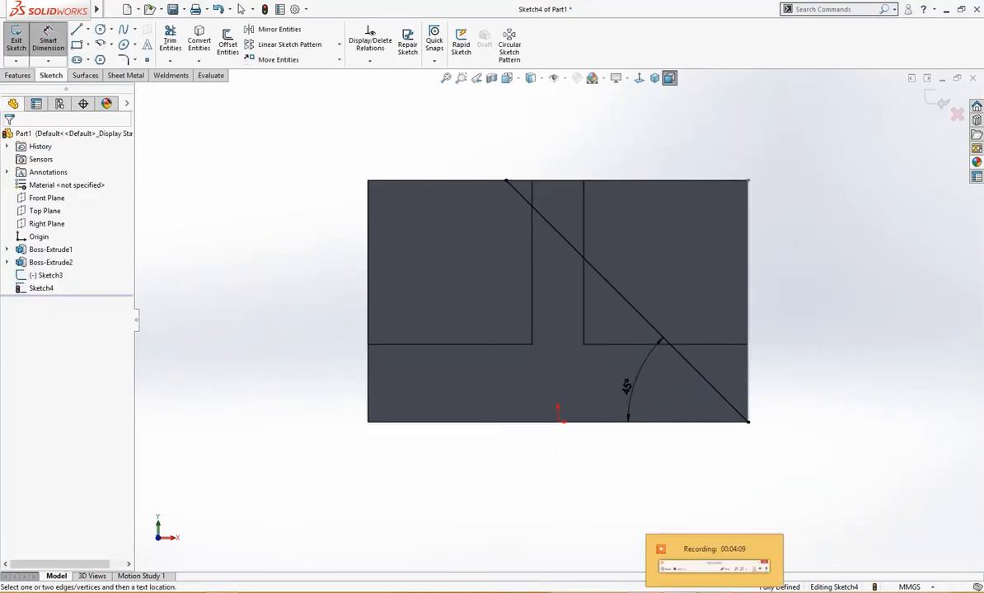
left_click(645, 591)
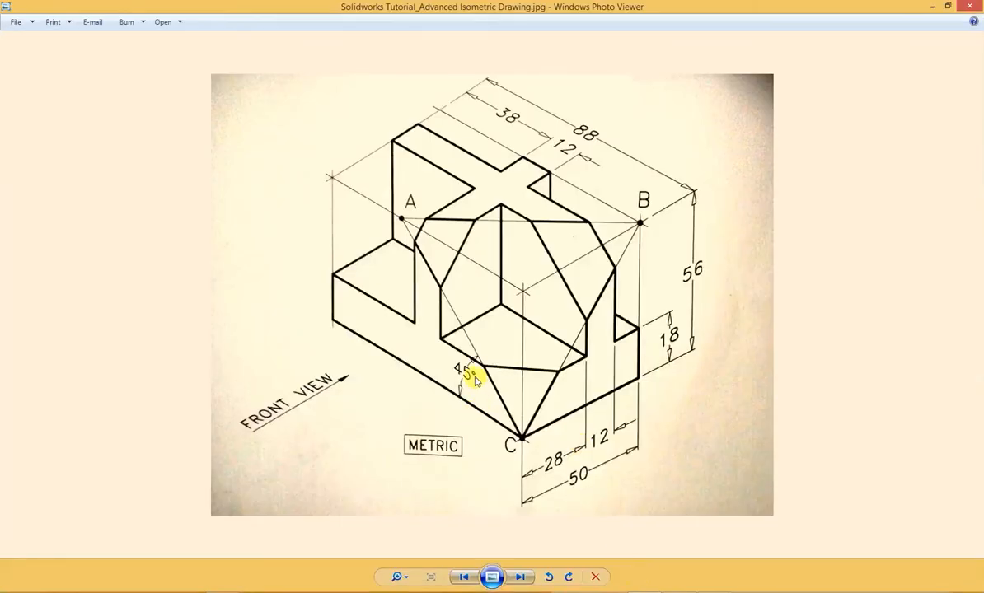
mouse_move(660, 589)
left_click(626, 532)
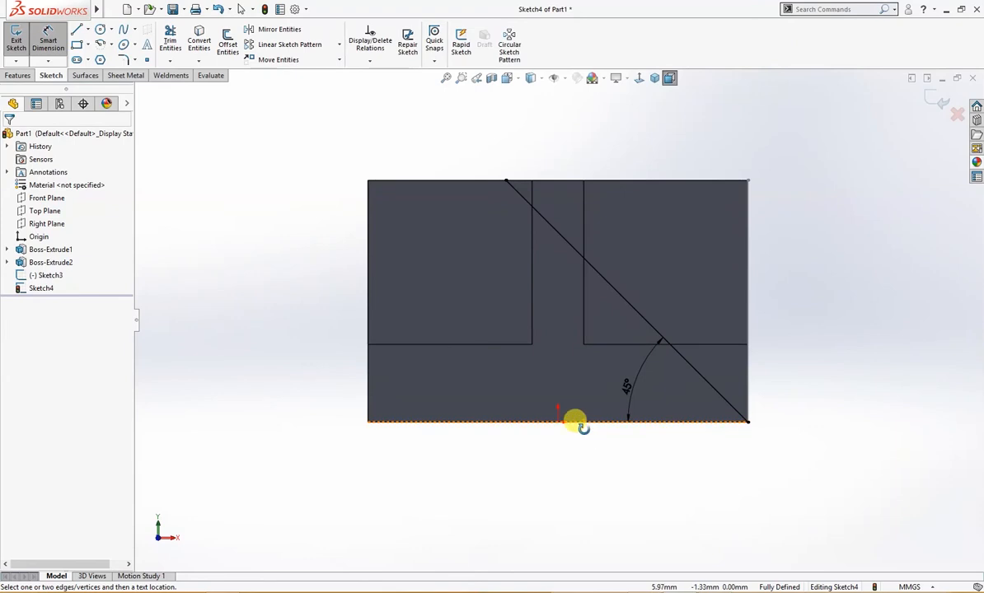
key("ctrl+7")
left_click(945, 109)
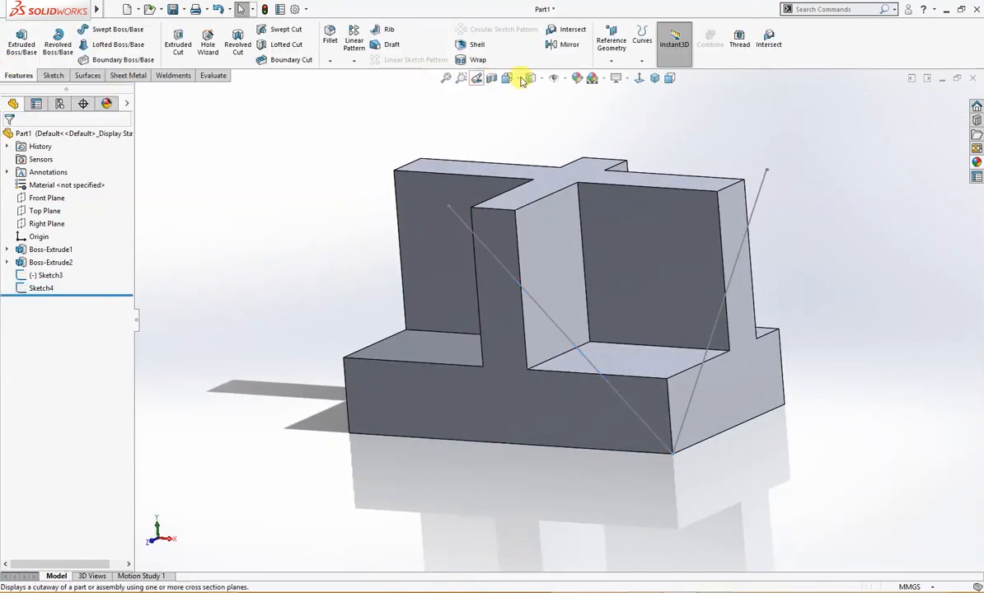
Create a reference plane coincident with the slanted sketch lines on the front face and the right end face.
left_click(611, 61)
left_click(617, 76)
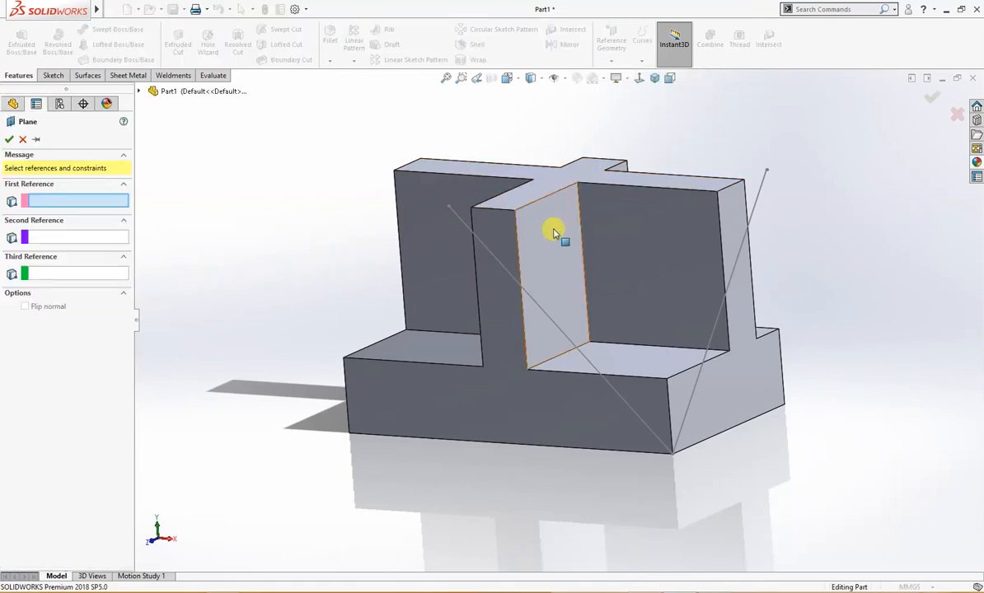
left_click(537, 305)
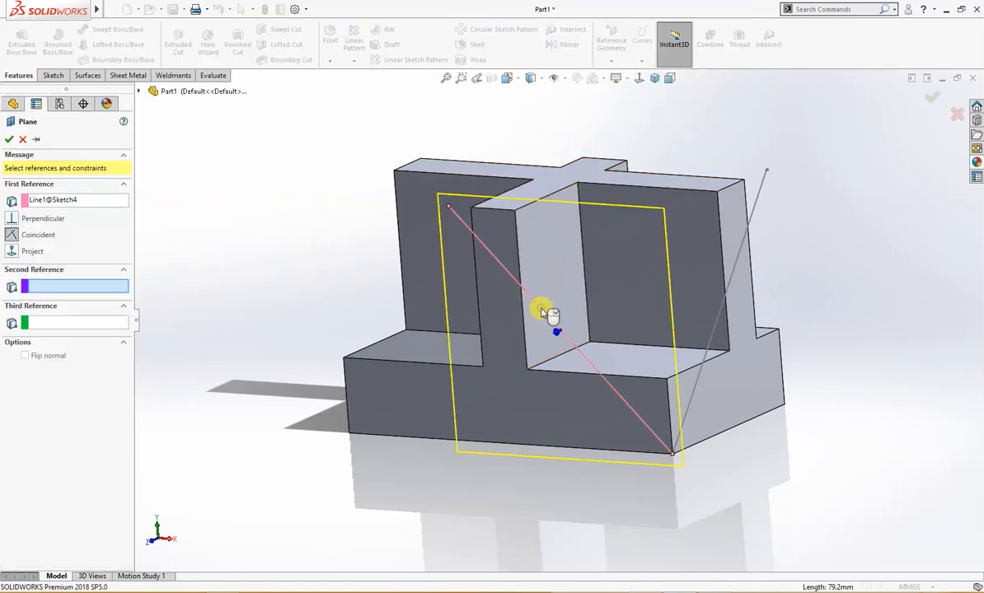
left_click(730, 281)
middle_click_drag(491, 285, 516, 301)
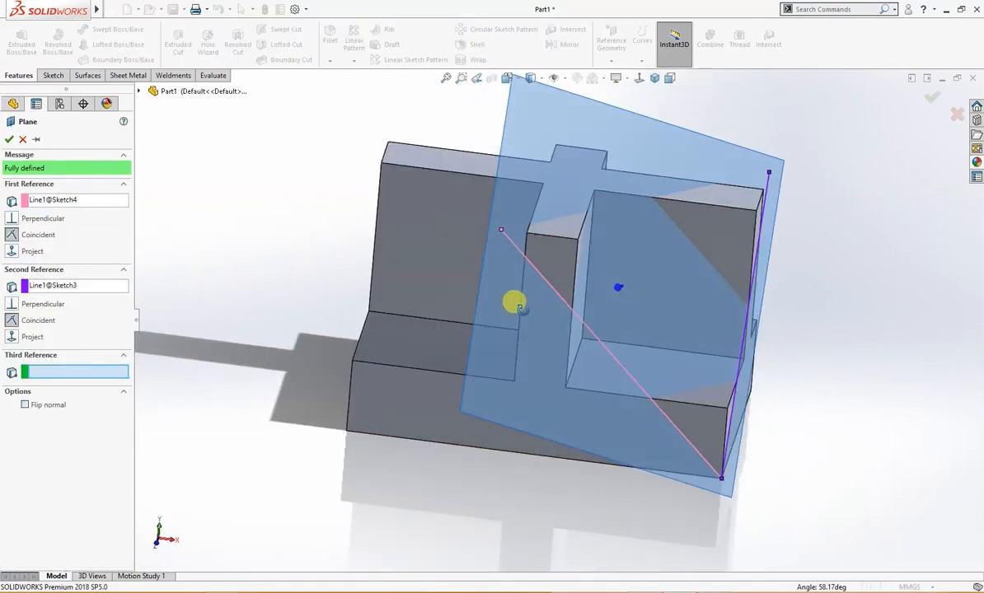
left_click(10, 141)
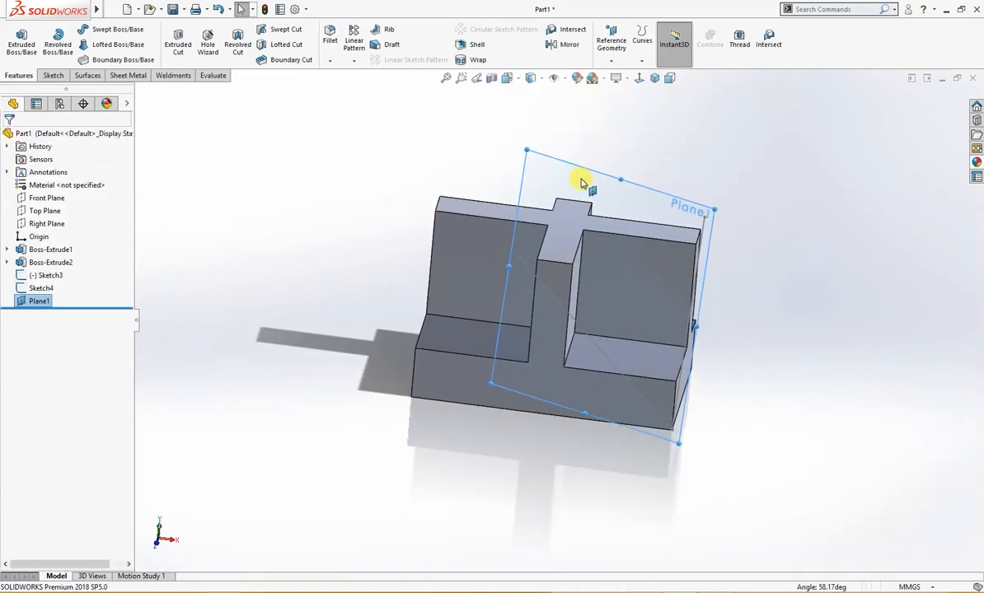
Sketch a corner rectangle on the new angled plane, large enough to cover the whole front right region to cut.
left_click(581, 183)
left_click(630, 145)
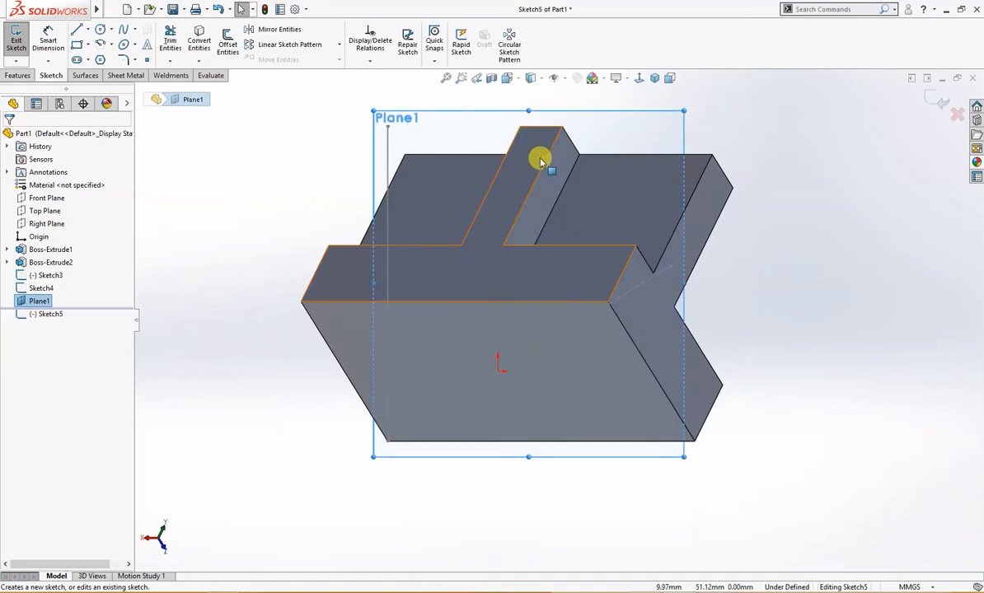
left_click(639, 78)
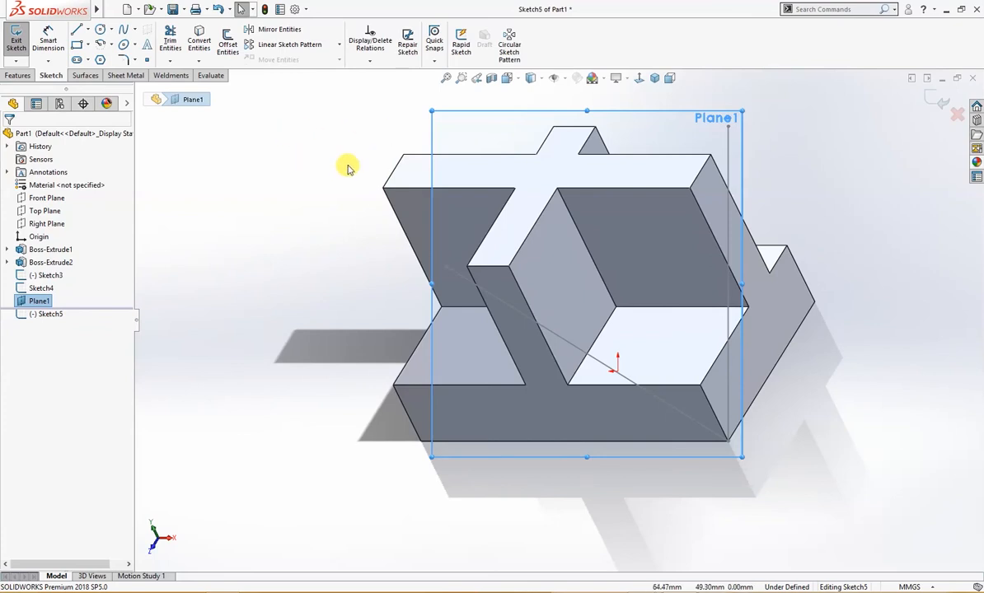
right_click_drag(329, 156, 251, 154)
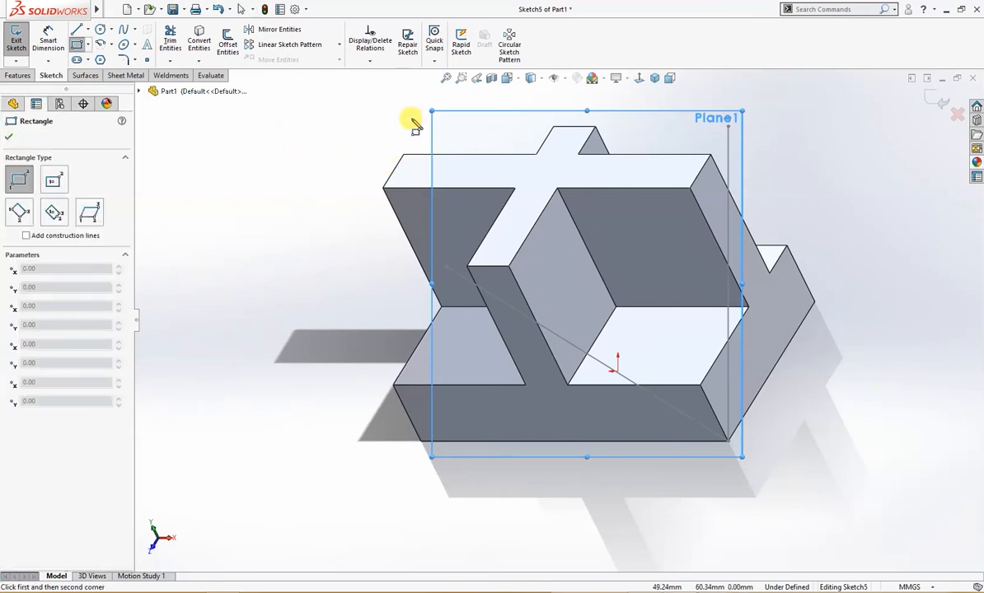
left_click(403, 124)
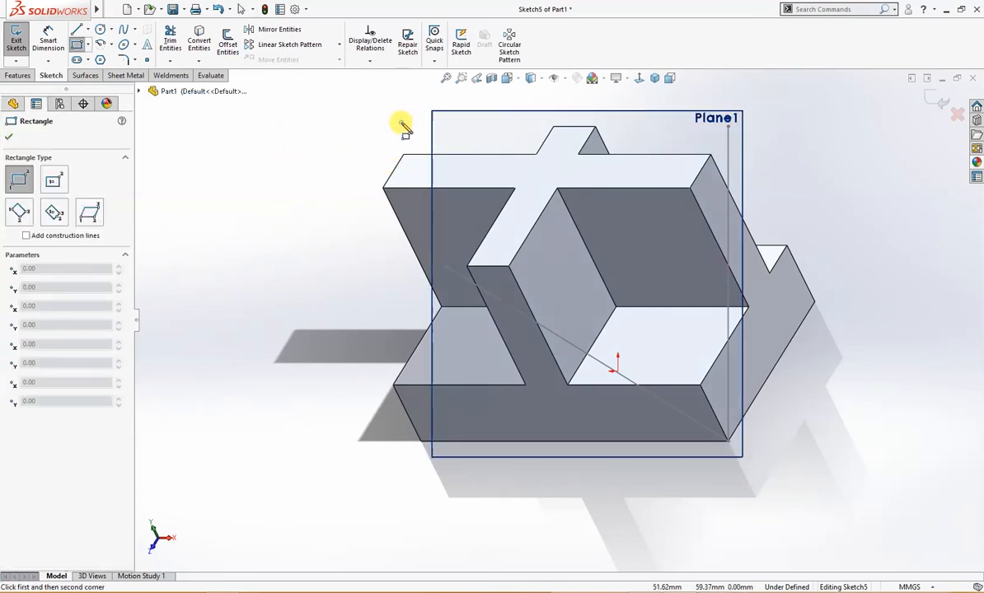
left_click(800, 472)
Cut away the front right corner material with an extruded cut of the rectangle set to Up To Next.
middle_click_drag(798, 469, 873, 391)
key("s")
left_click(934, 475)
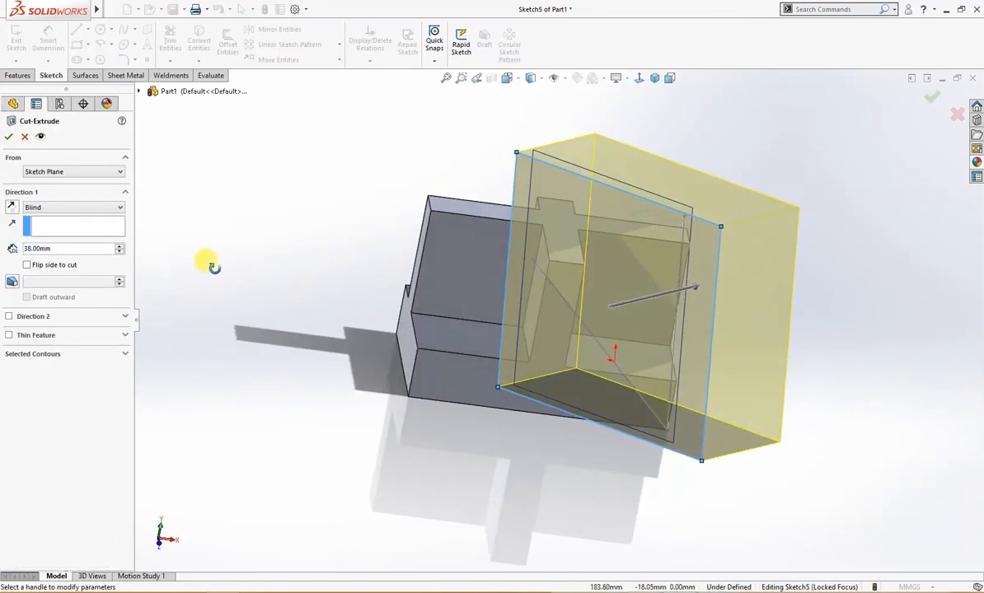
left_click(55, 208)
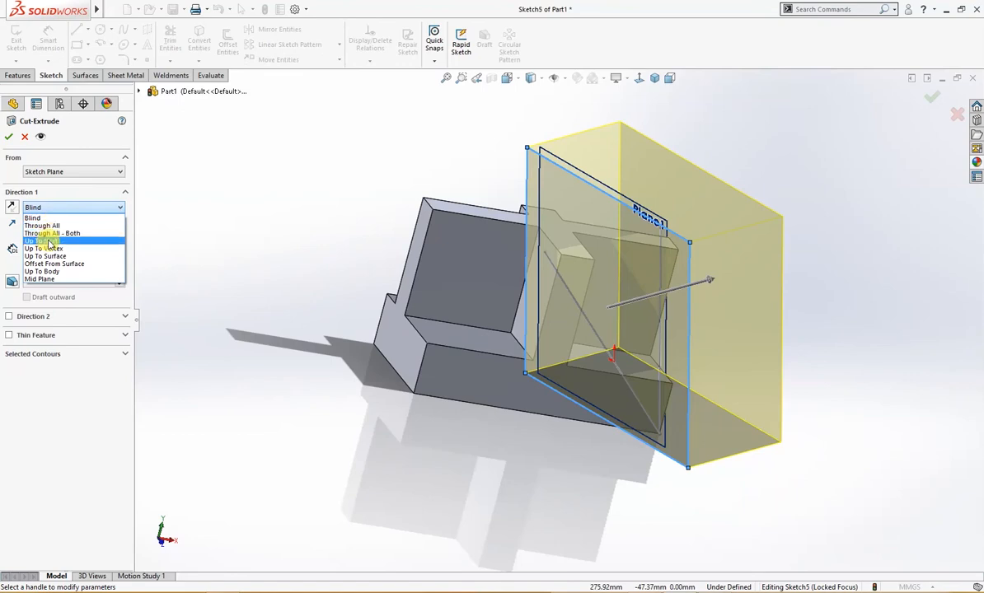
left_click(46, 241)
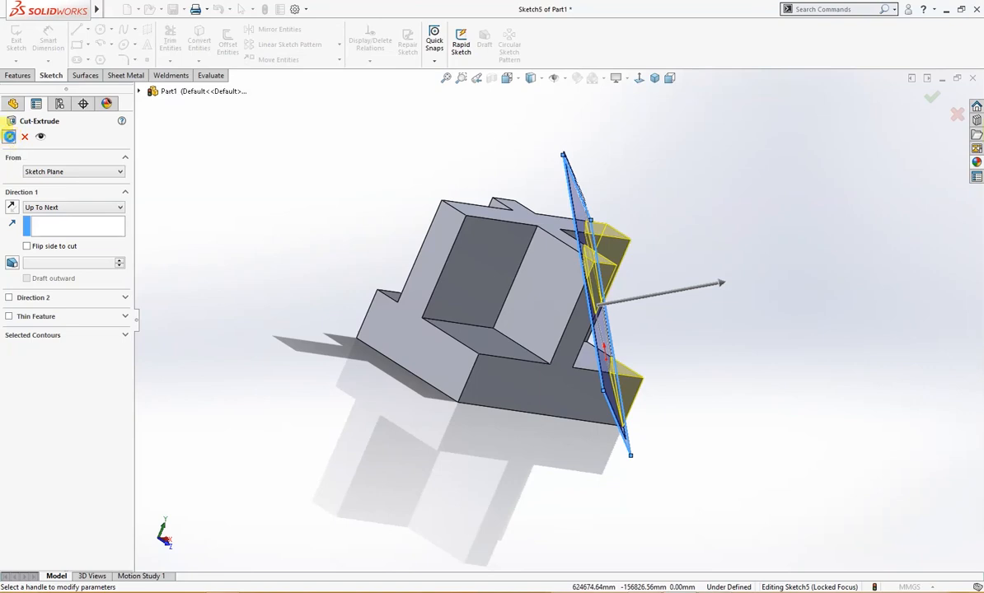
left_click(9, 136)
middle_click_drag(260, 212, 216, 242)
left_click(216, 243)
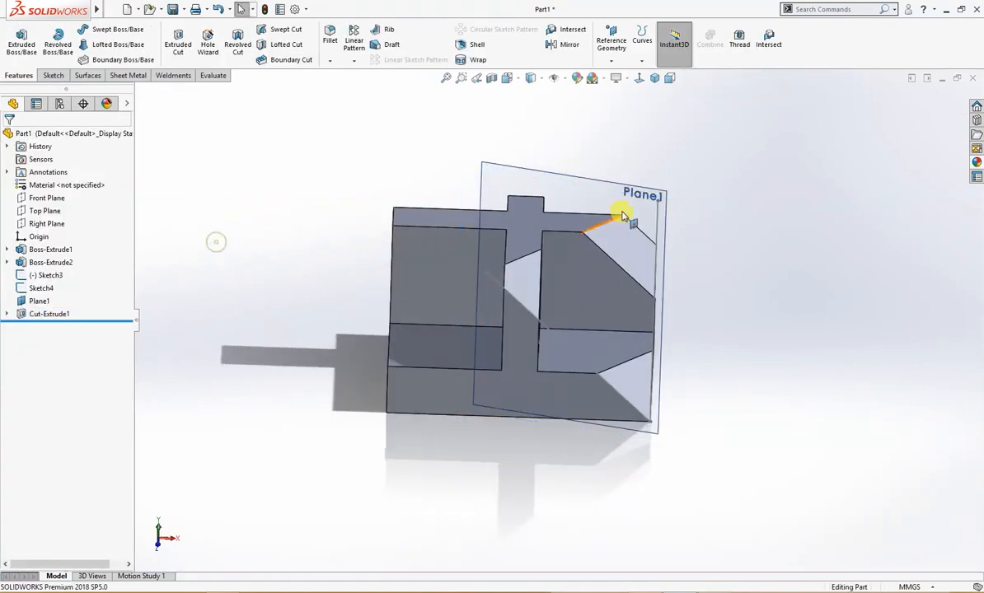
Hide the angled reference plane and both slanted line sketches, leaving the finished part in a trimetric view.
left_click(634, 196)
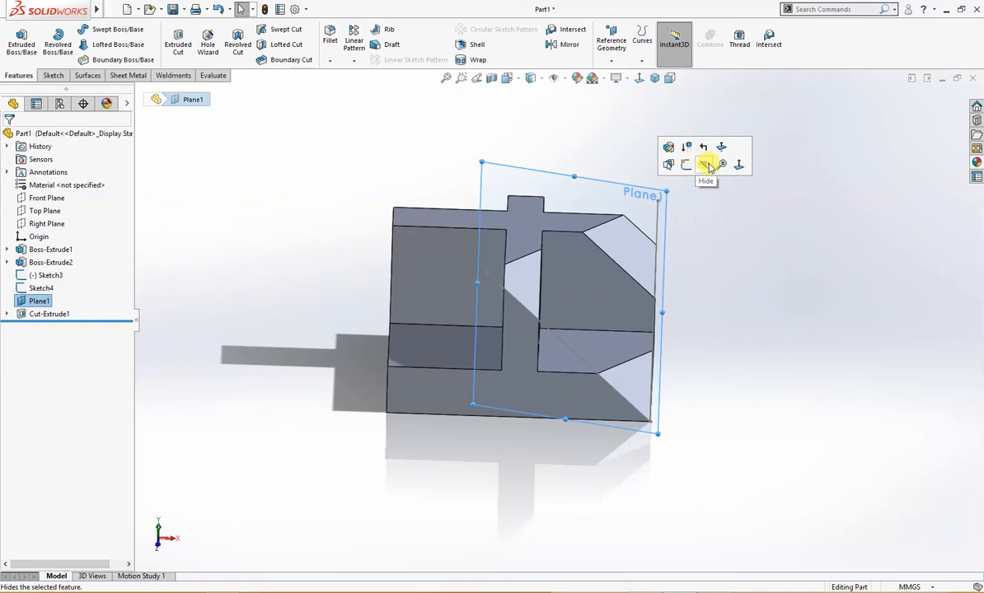
left_click(709, 165)
middle_click_drag(696, 262, 659, 251)
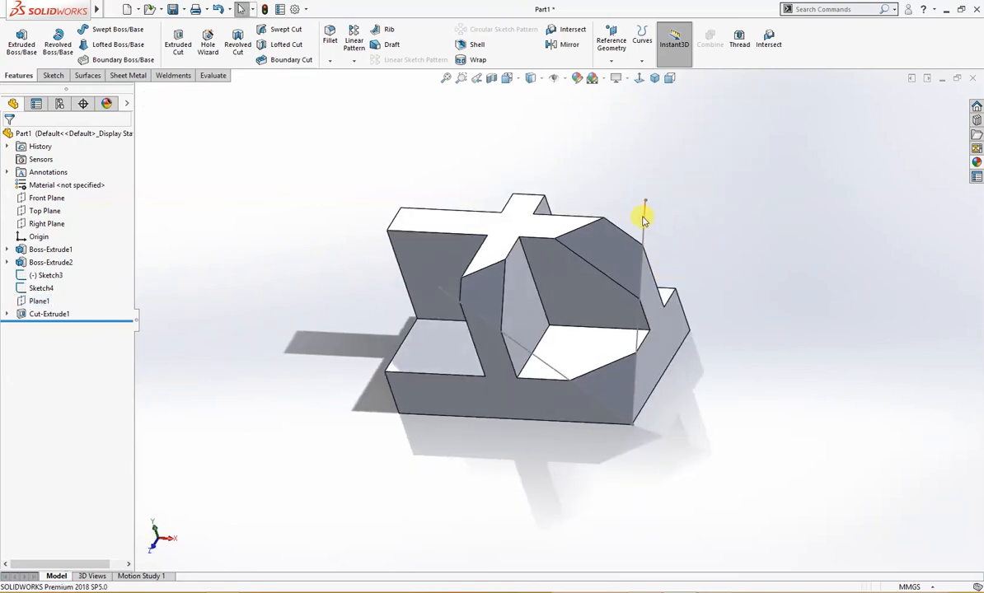
left_click(643, 216)
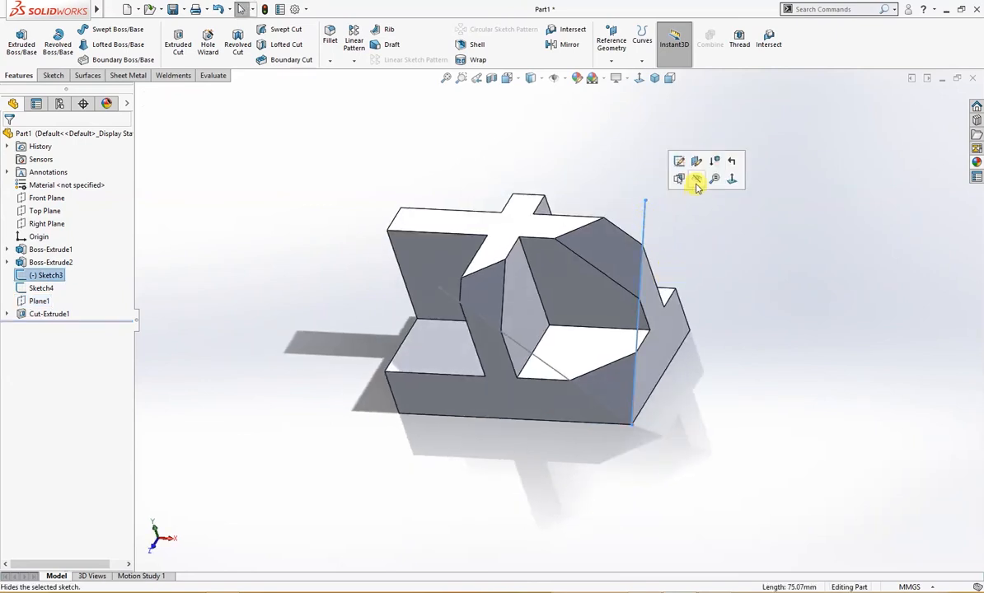
left_click(528, 346)
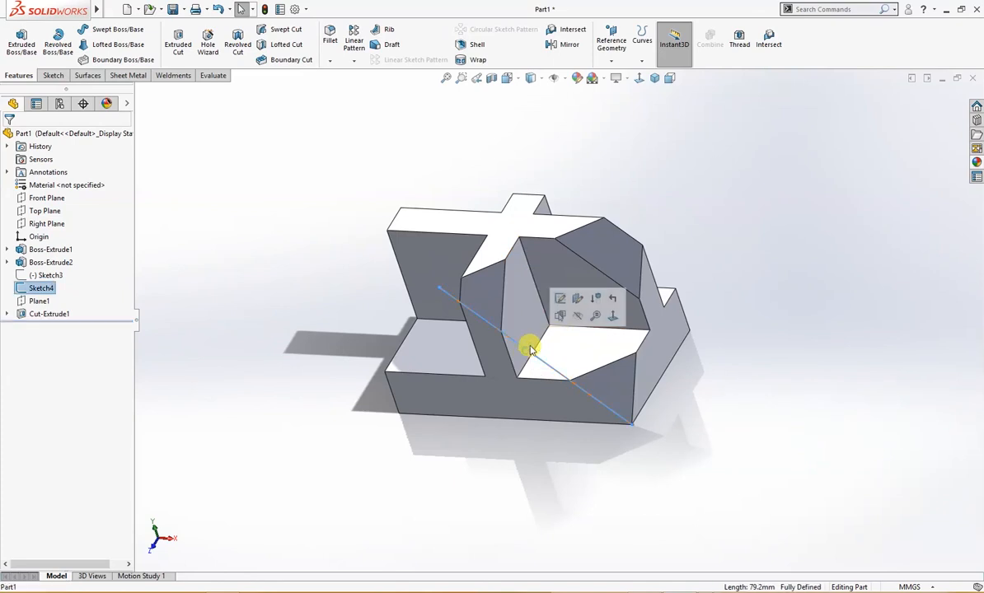
left_click(577, 314)
middle_click_drag(693, 372, 747, 330)
scroll(742, 314, "down", 3)
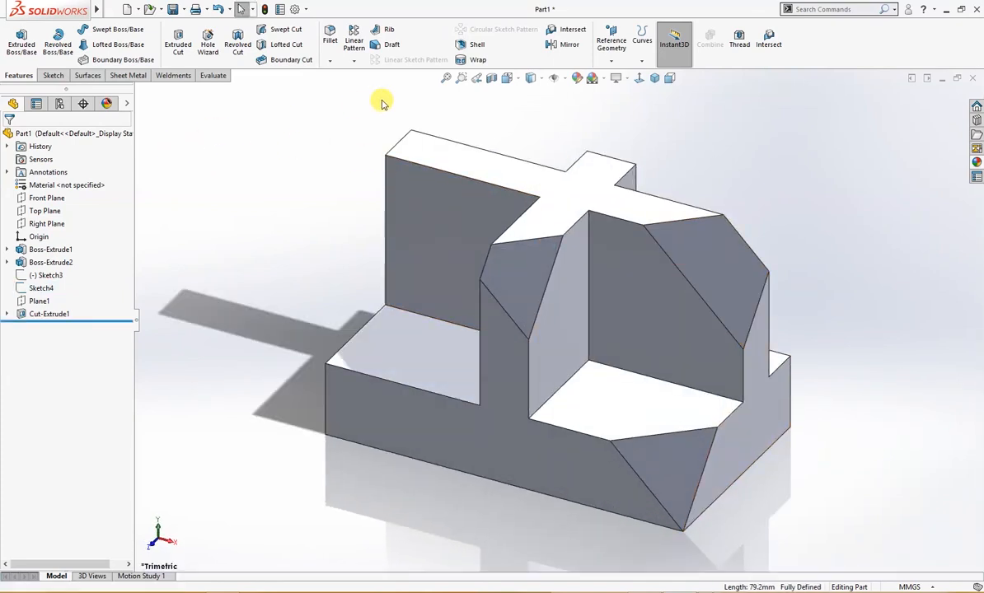
Change the whole part's appearance color to RGB 128, 255, 255 and apply it.
left_click(576, 84)
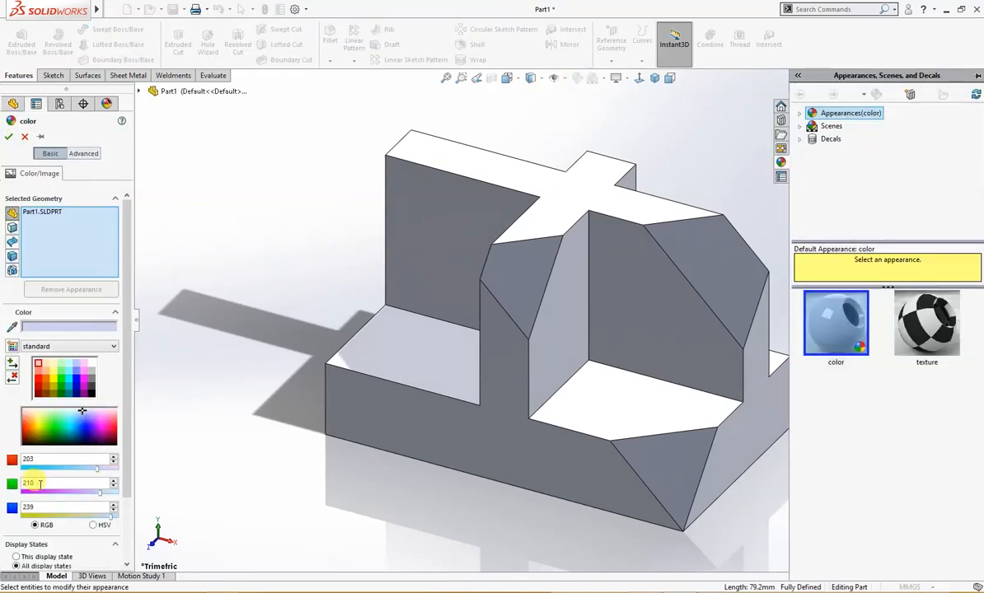
left_click(40, 459)
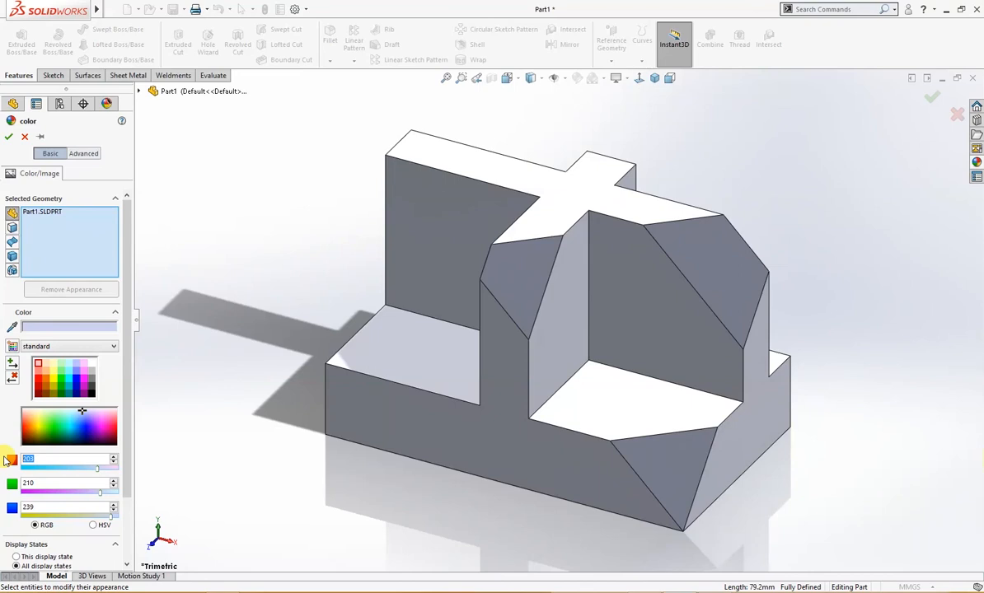
key("Return")
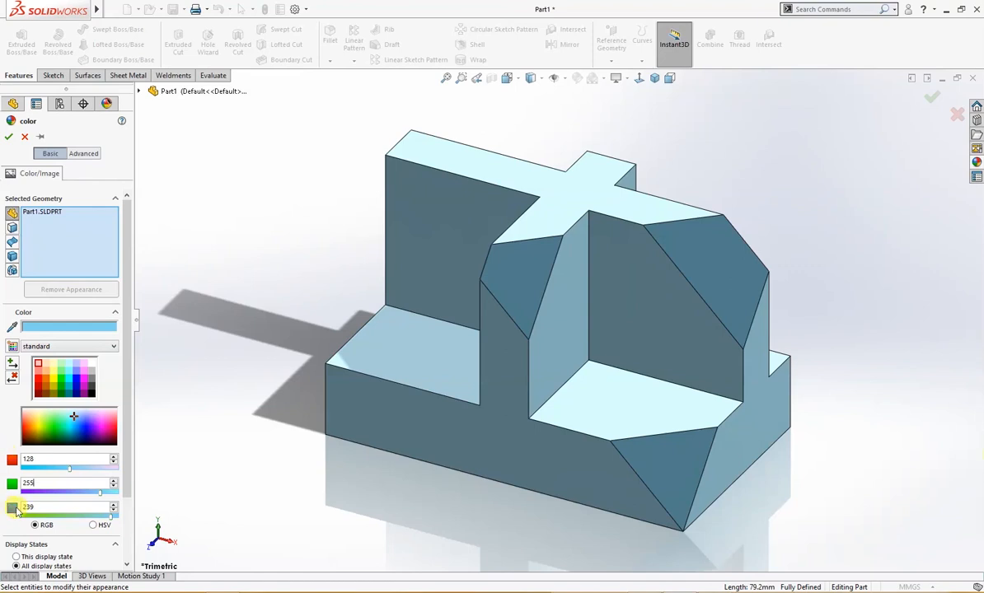
left_click(41, 508)
type("239")
key("Return")
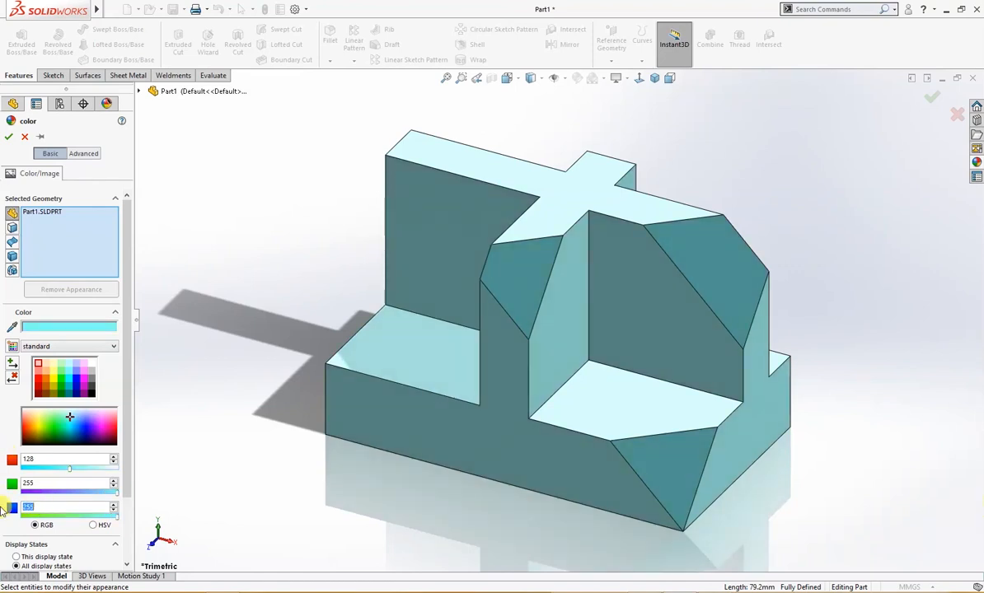
left_click(9, 140)
mouse_move(259, 275)
middle_mouse_down()
mouse_move(288, 261)
mouse_move(221, 295)
mouse_move(278, 277)
middle_mouse_up()
right_click_drag(278, 277, 311, 262)
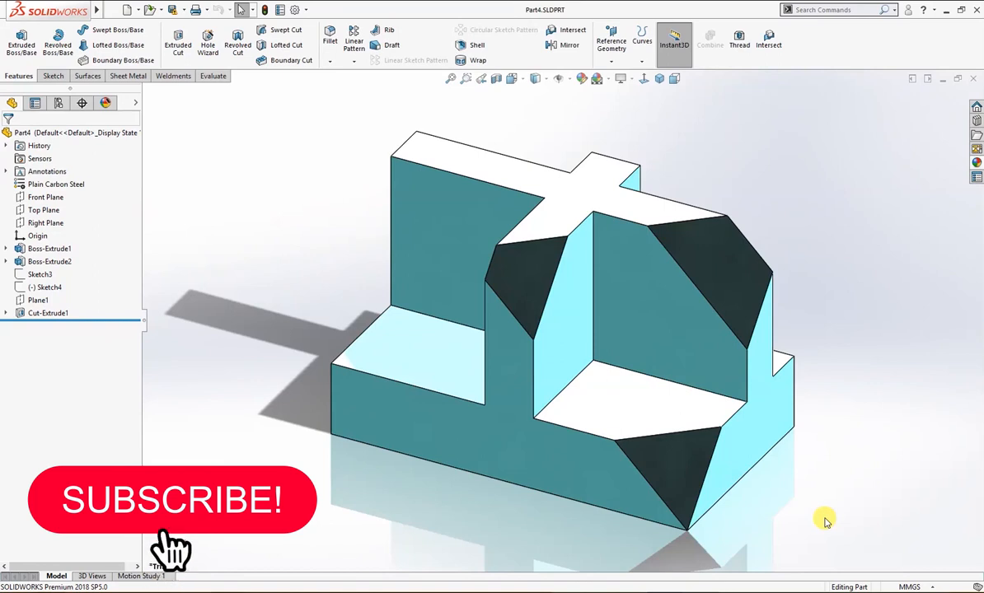
mouse_move(825, 521)
middle_mouse_down()
mouse_move(812, 516)
mouse_move(826, 519)
middle_mouse_up()
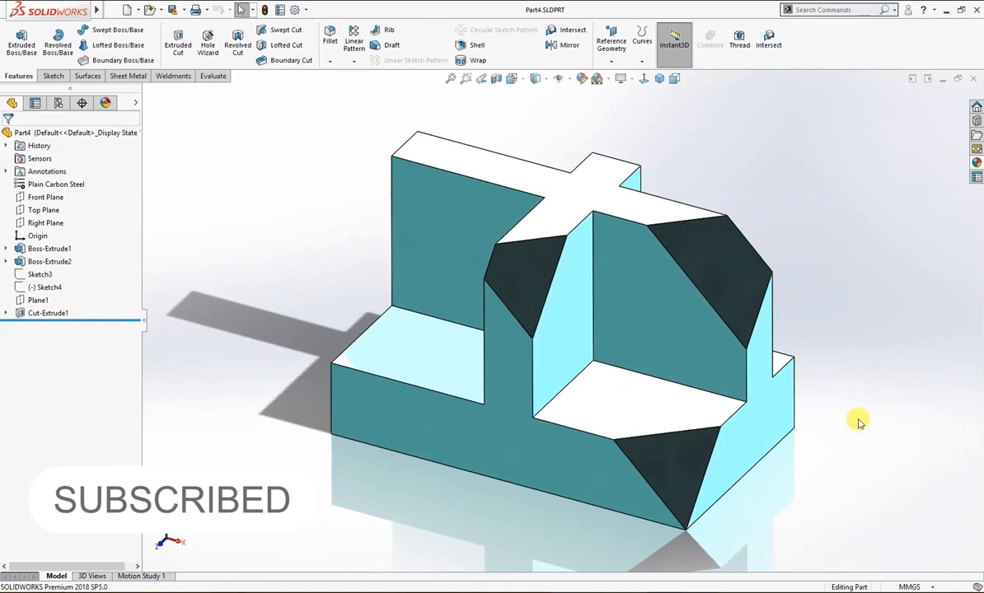